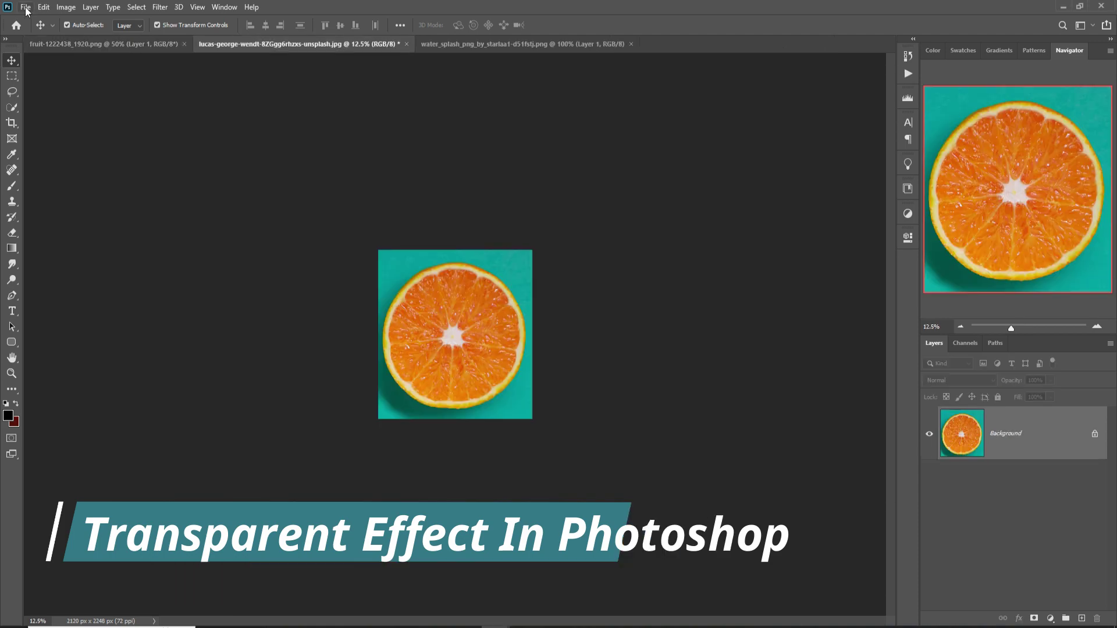
# - Create a new blank 1920×1080 document
pyautogui.click(26, 7)
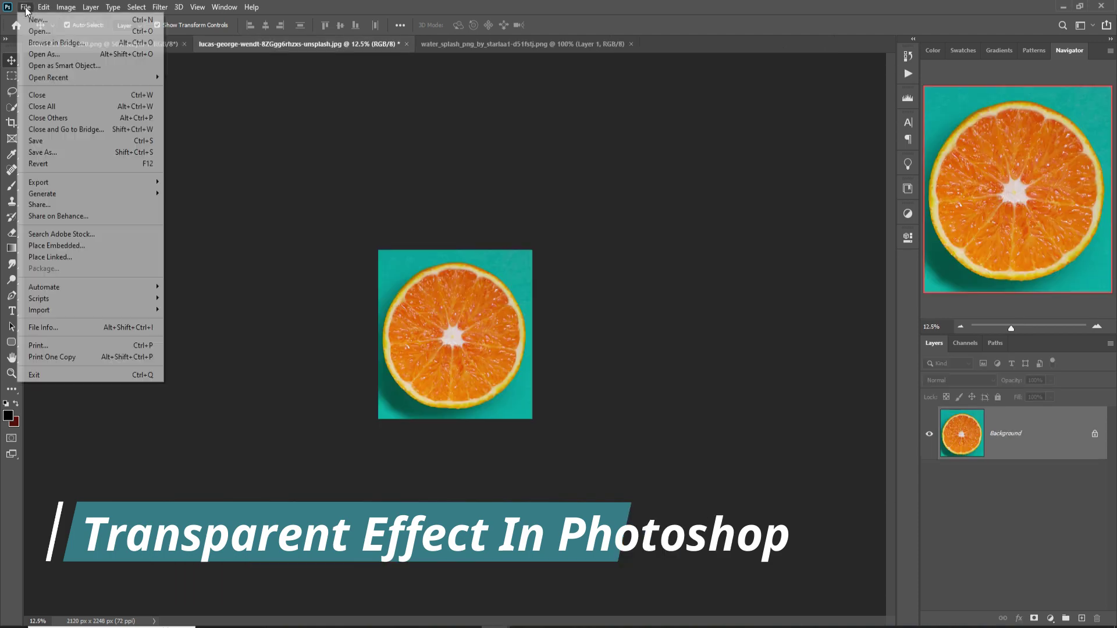
pyautogui.click(31, 18)
pyautogui.doubleClick(637, 259)
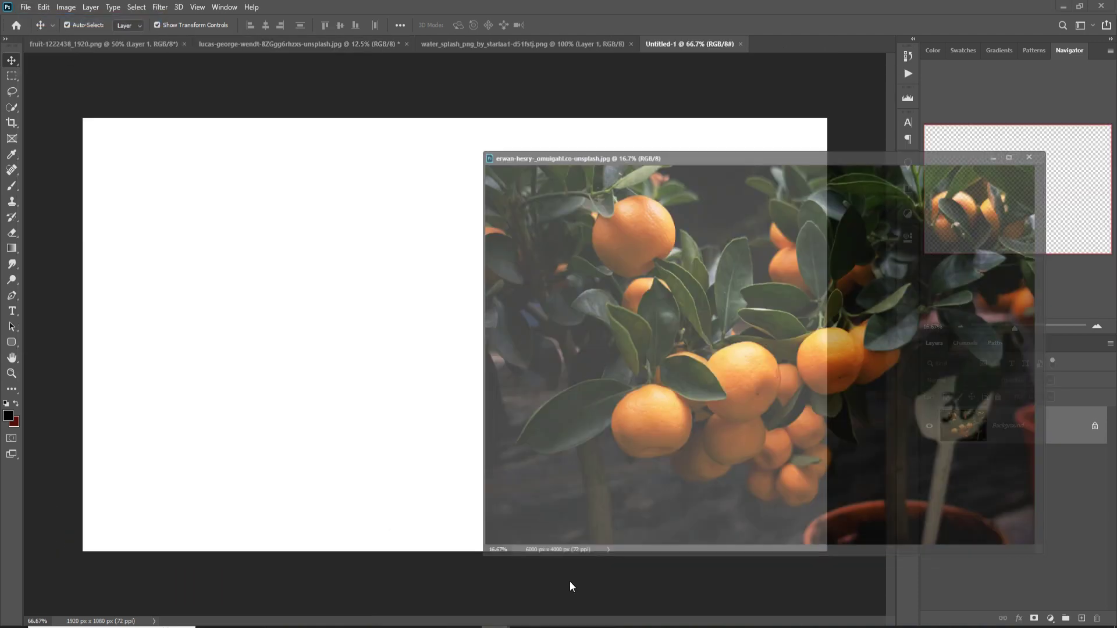
# - Copy the orange-tree photo in as Layer 1 and scale it to about 50% to fill the canvas
pyautogui.click(570, 586)
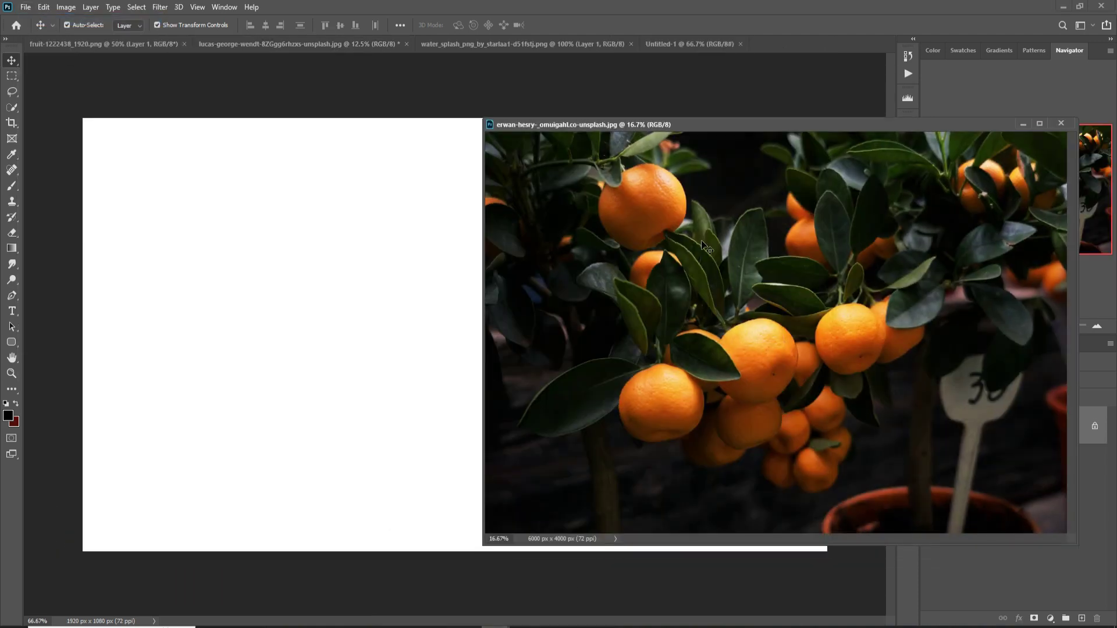
pyautogui.moveTo(703, 244); pyautogui.dragTo(433, 230)
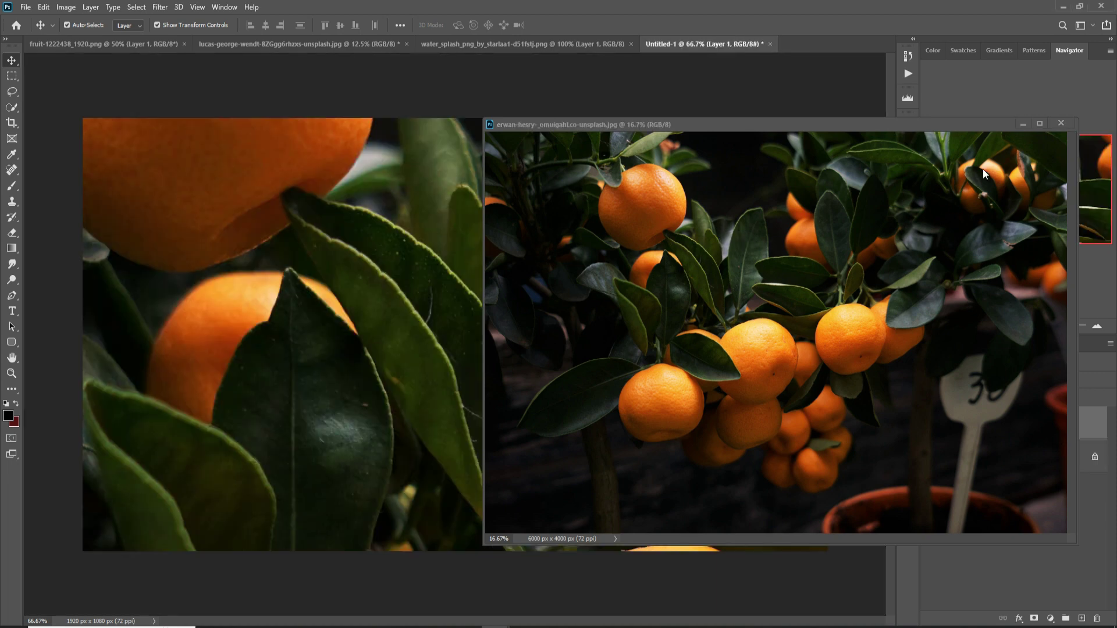
pyautogui.click(1021, 124)
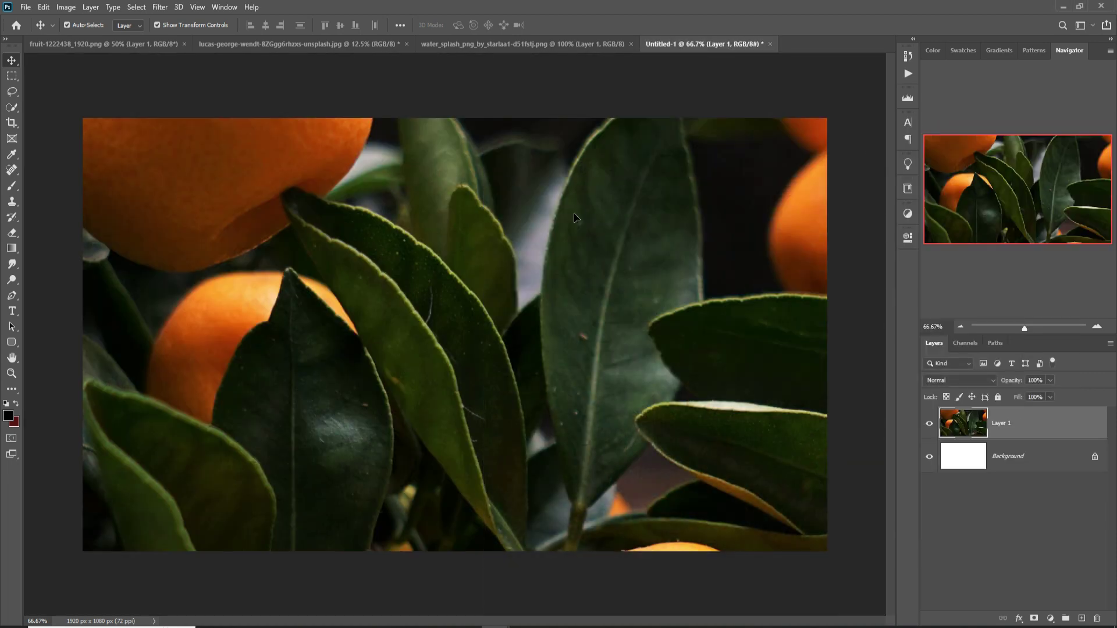
pyautogui.hotkey('ctrl', '-')
pyautogui.hotkey('ctrl', '-')
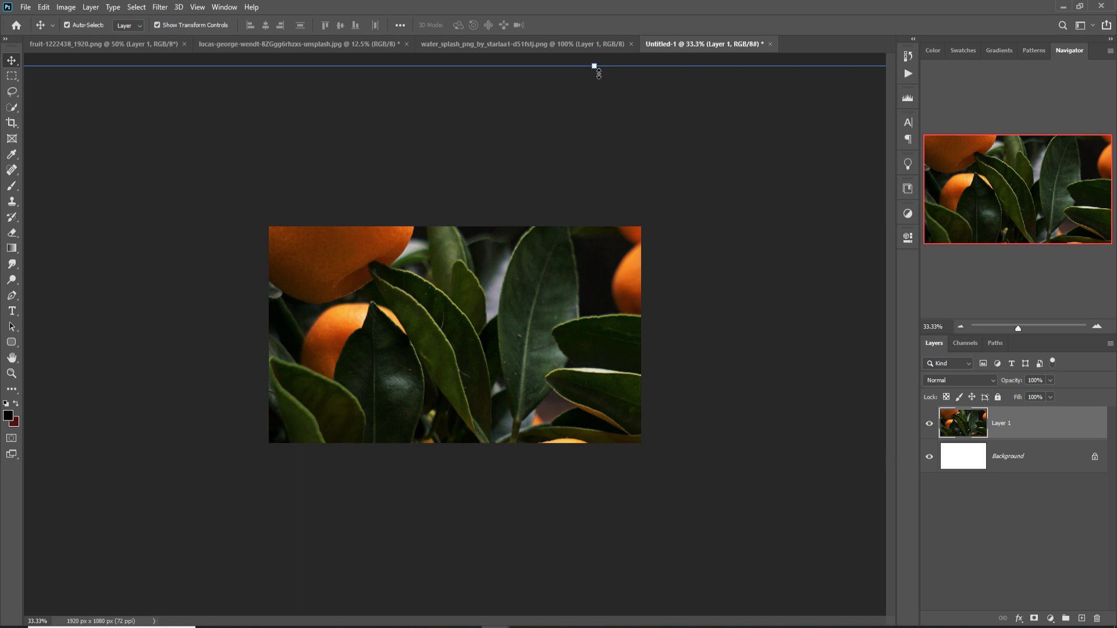
pyautogui.moveTo(598, 73); pyautogui.dragTo(596, 462)
pyautogui.moveTo(644, 495); pyautogui.dragTo(493, 242)
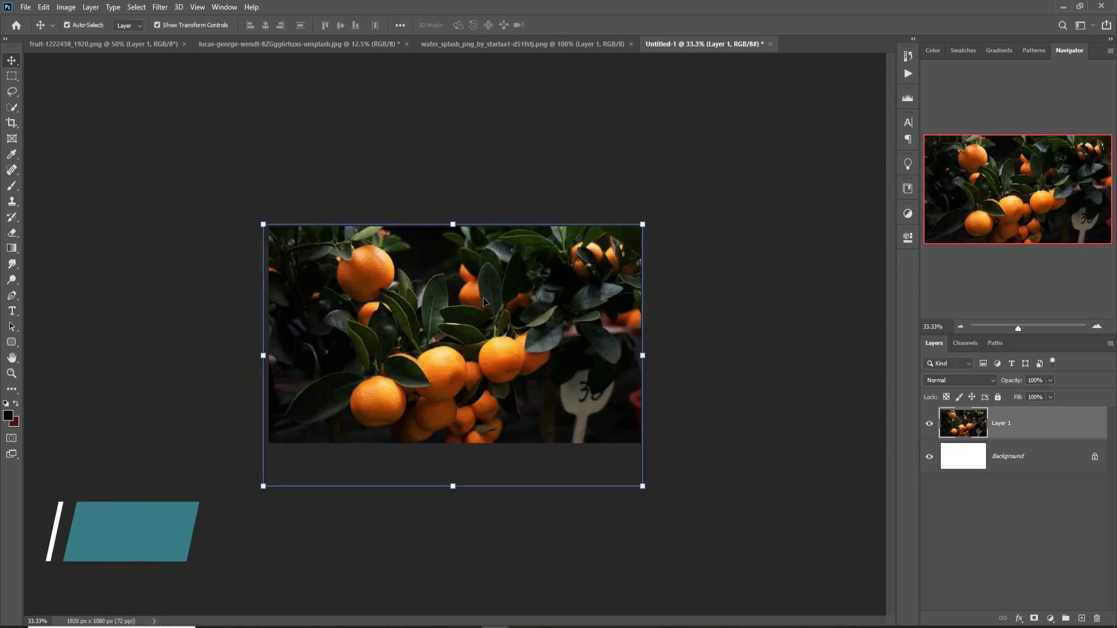
# - Apply a 44.3-pixel Gaussian Blur to the orange-tree photo on Layer 1
pyautogui.click(159, 7)
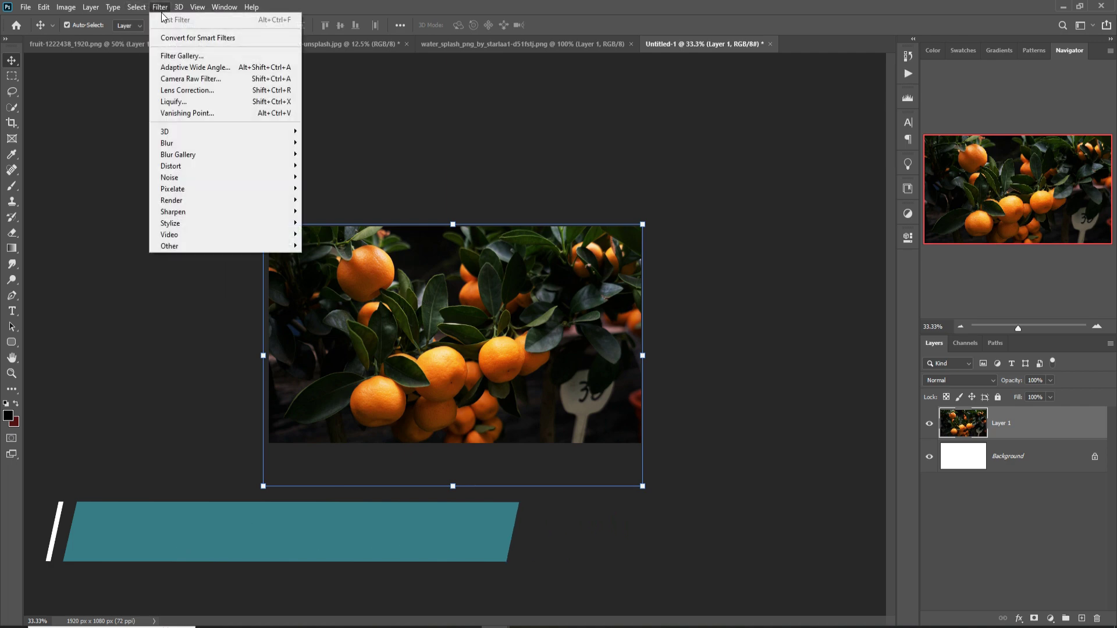
pyautogui.moveTo(171, 147)
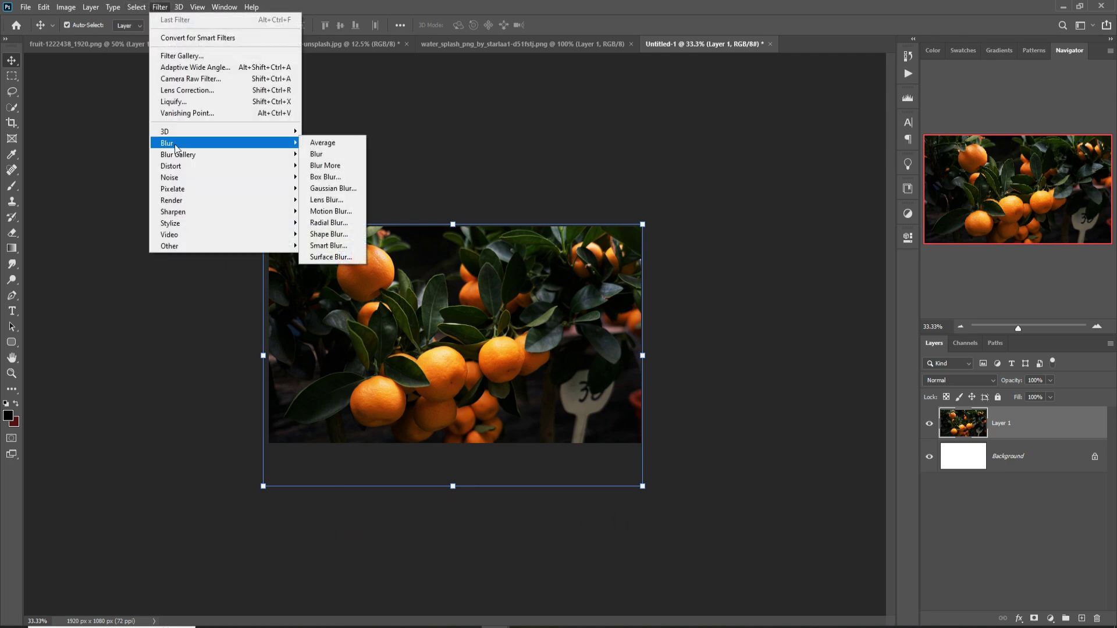
pyautogui.click(333, 186)
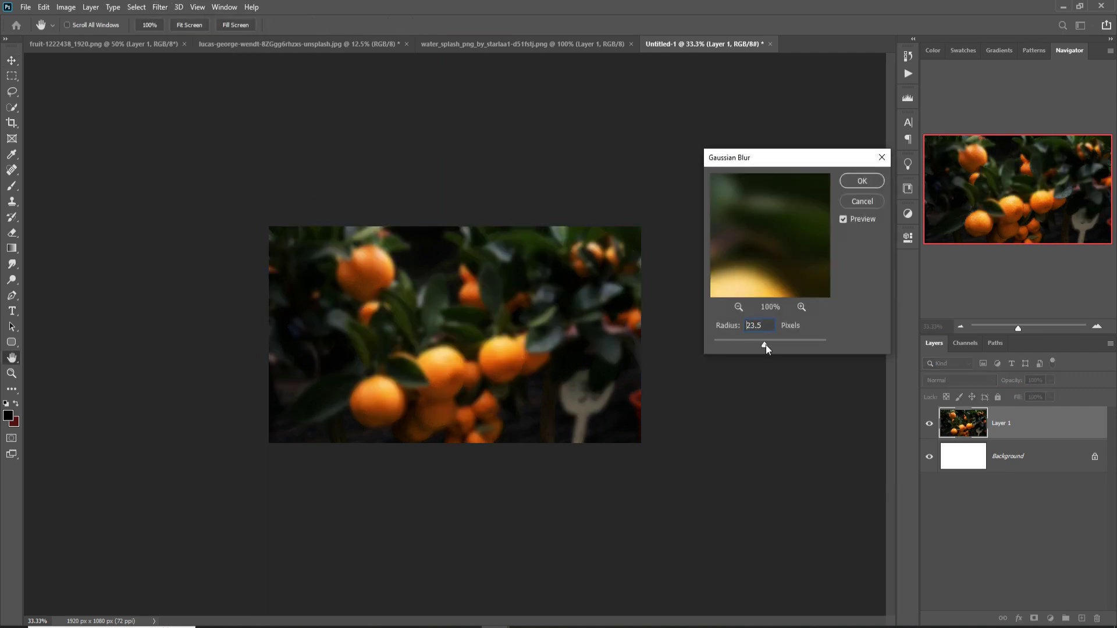
pyautogui.moveTo(765, 345); pyautogui.dragTo(773, 340)
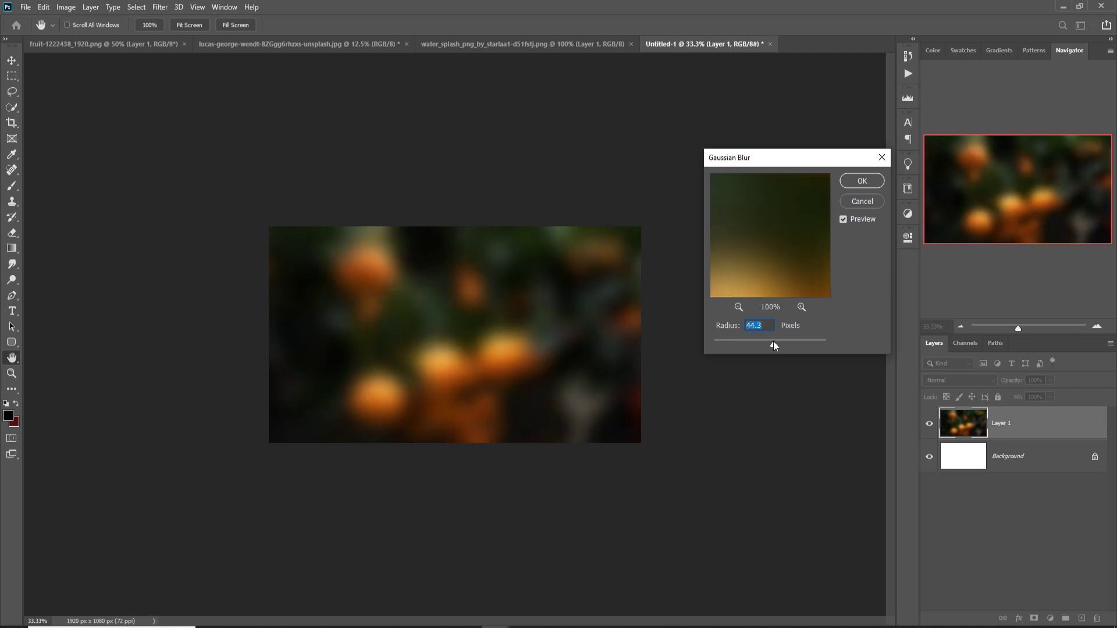
pyautogui.click(859, 183)
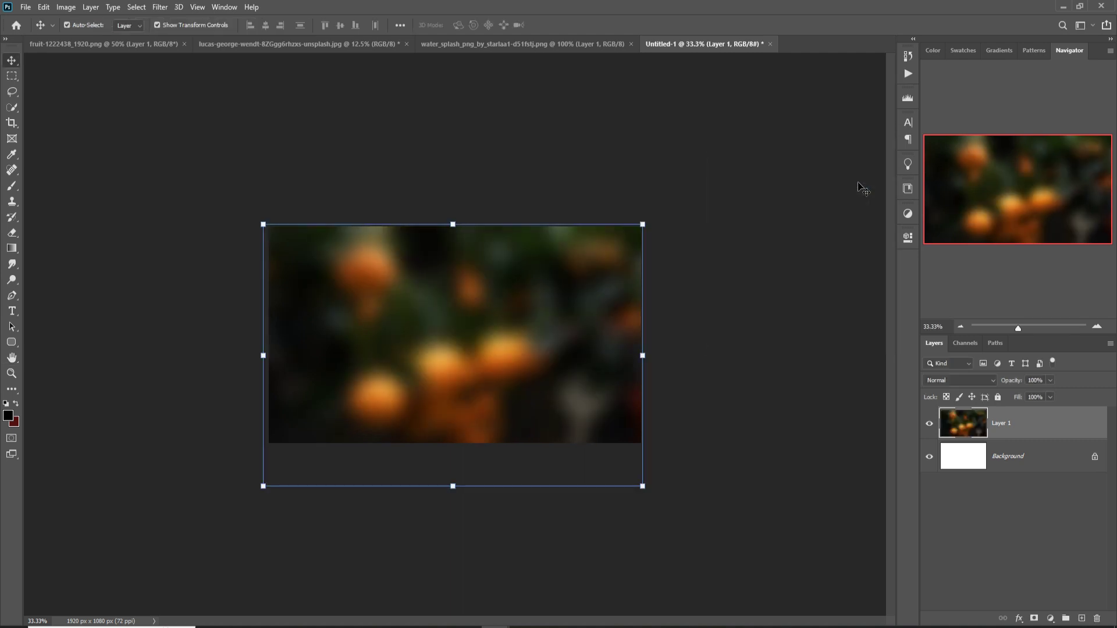
# - Drag the whole orange from its document into the composition as Layer 2
pyautogui.click(96, 46)
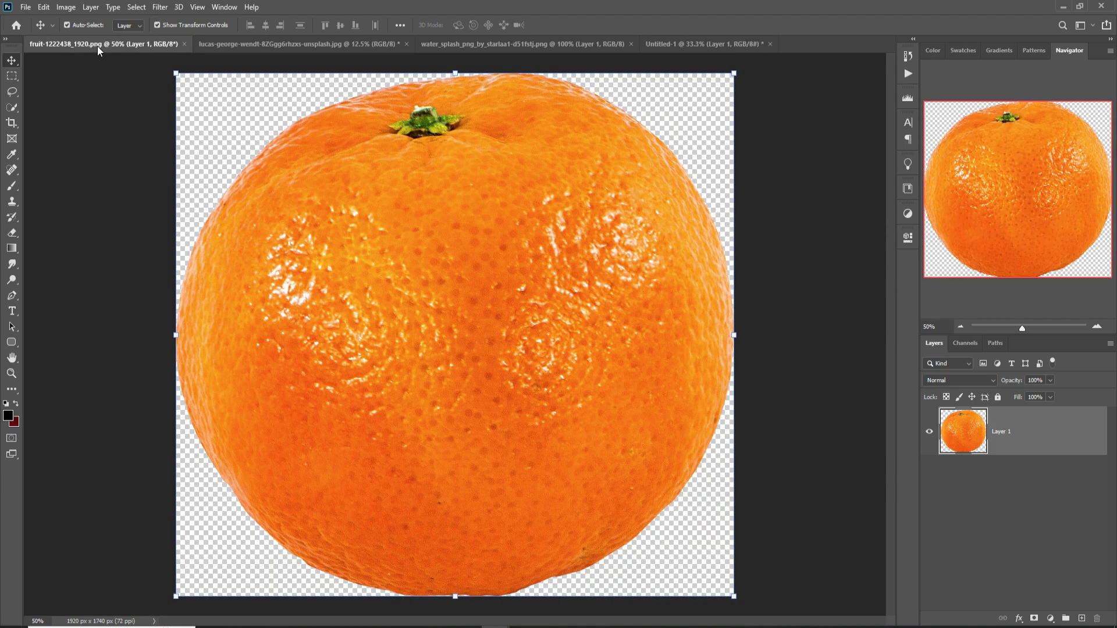
pyautogui.moveTo(120, 45); pyautogui.dragTo(595, 68)
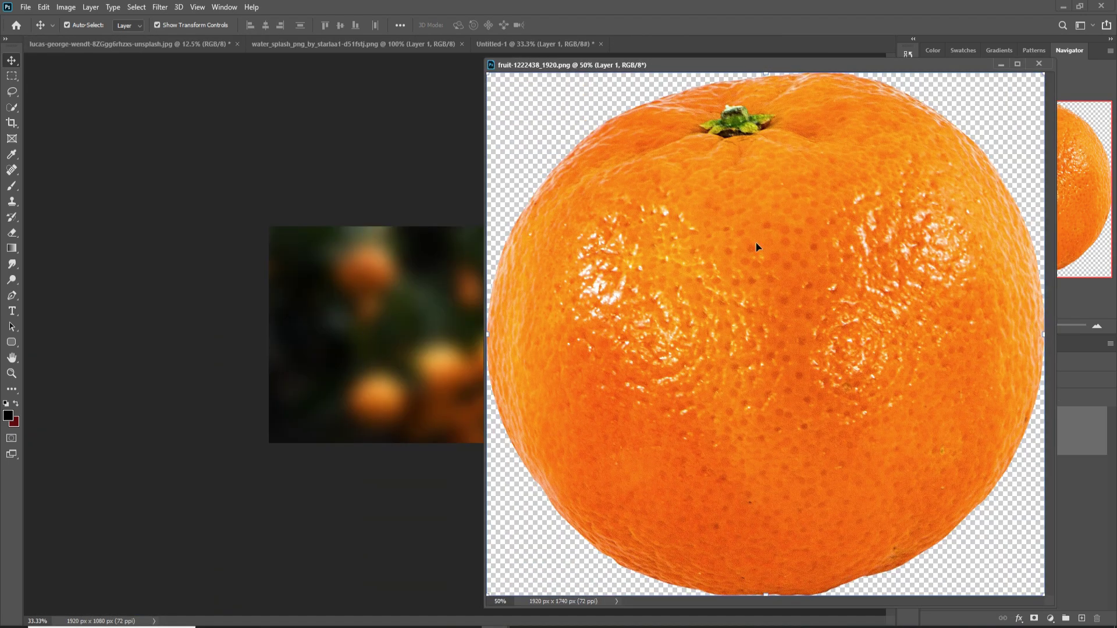
pyautogui.moveTo(842, 282); pyautogui.dragTo(464, 344)
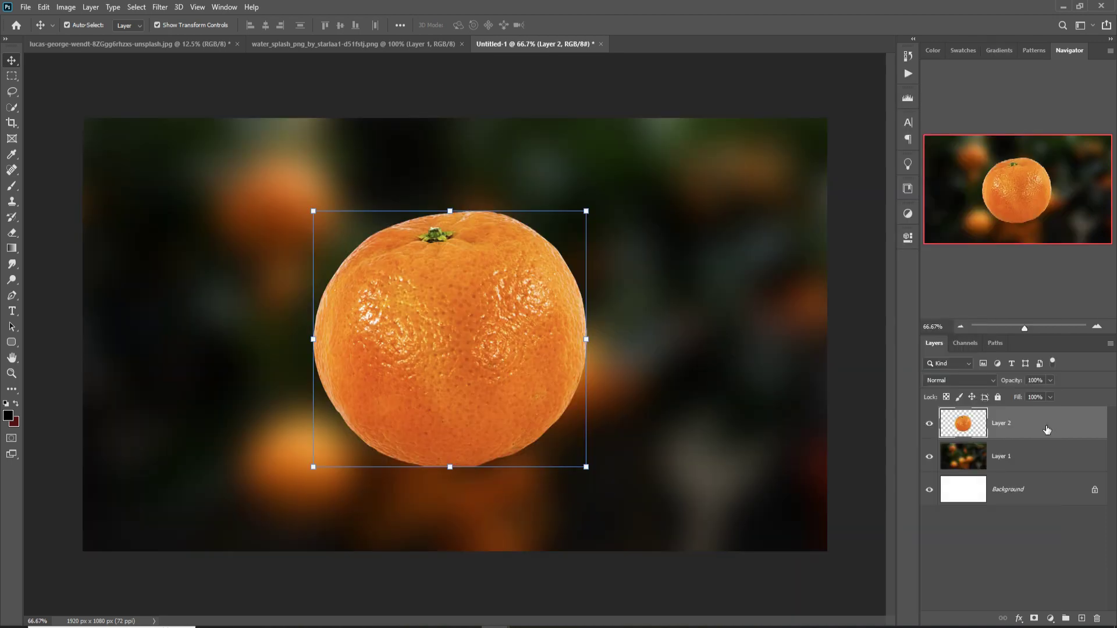
# - Duplicate the orange layer as Layer 2 copy
pyautogui.rightClick(1045, 428)
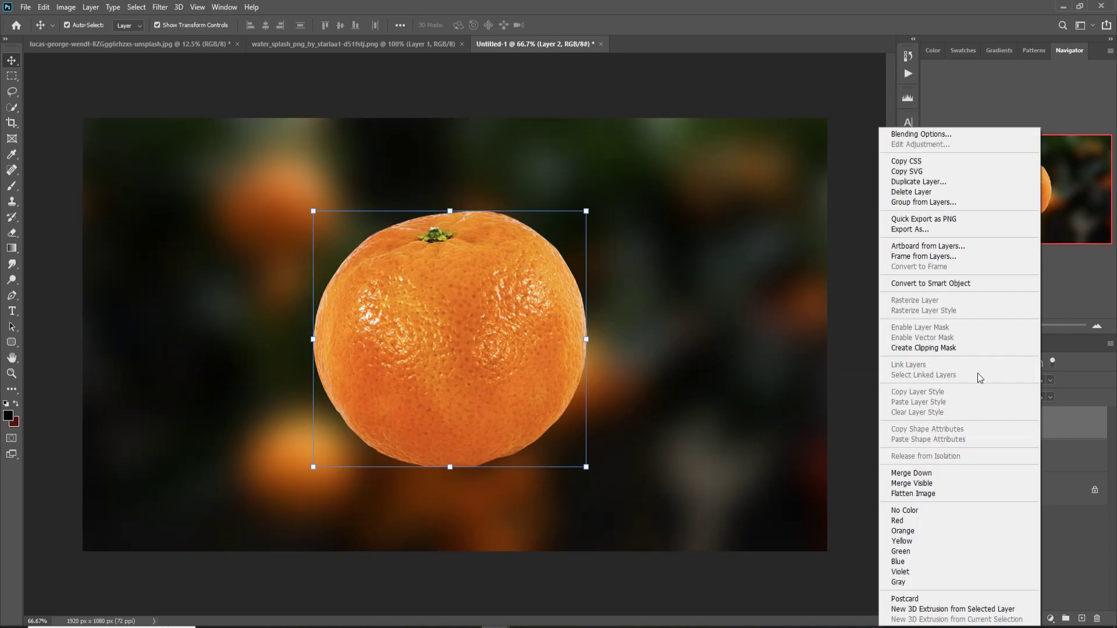
pyautogui.click(922, 184)
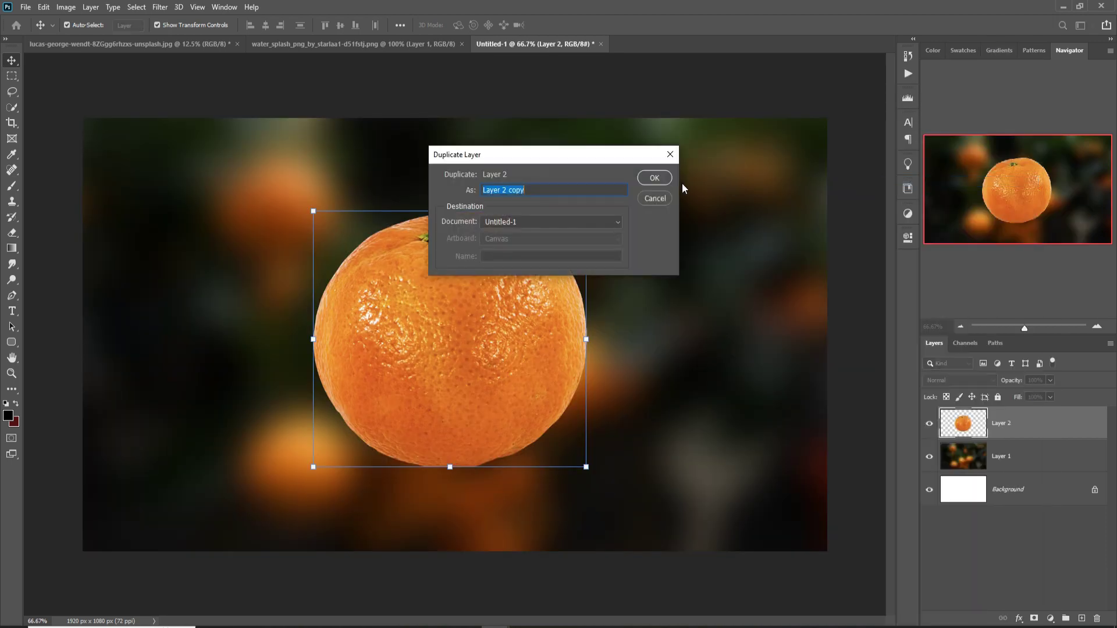
pyautogui.click(654, 178)
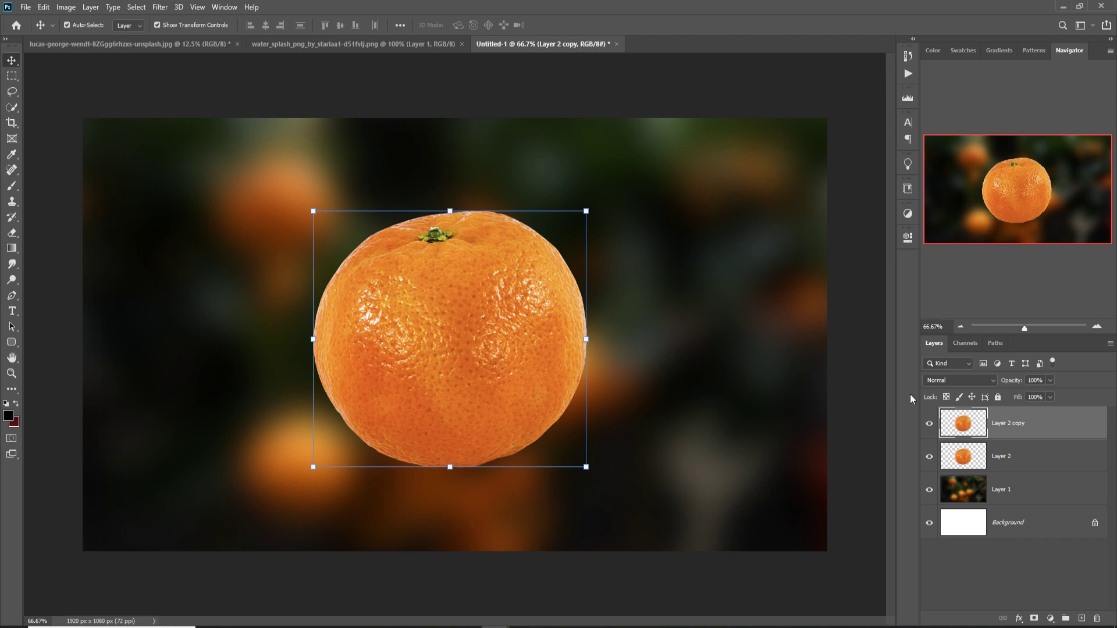
pyautogui.click(65, 8)
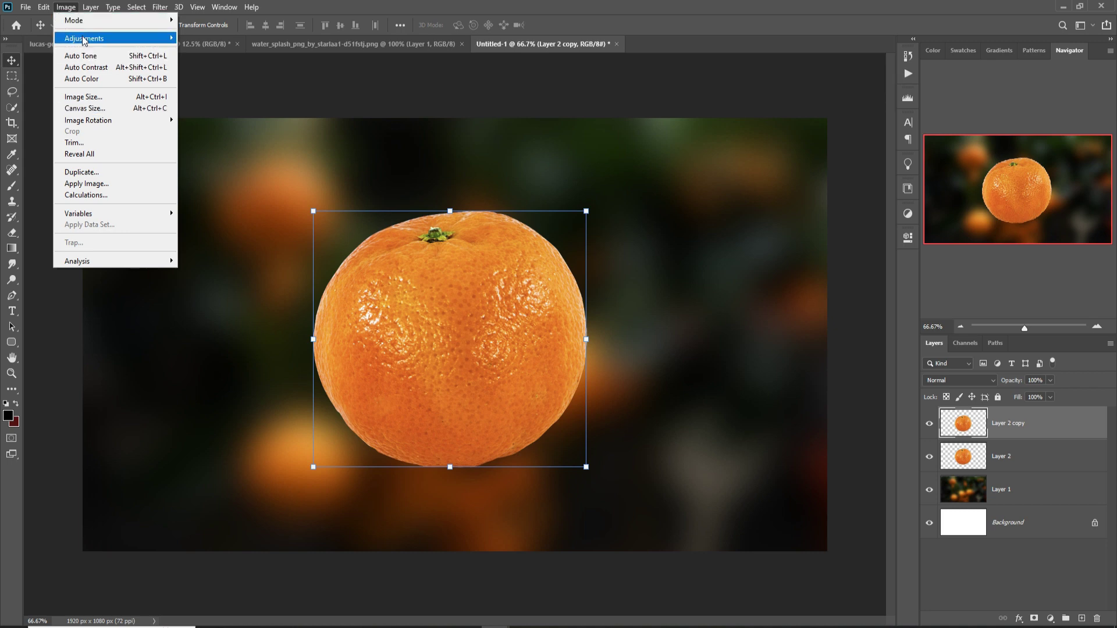
# - Desaturate Layer 2 copy and set its blend mode to Screen
pyautogui.moveTo(85, 40)
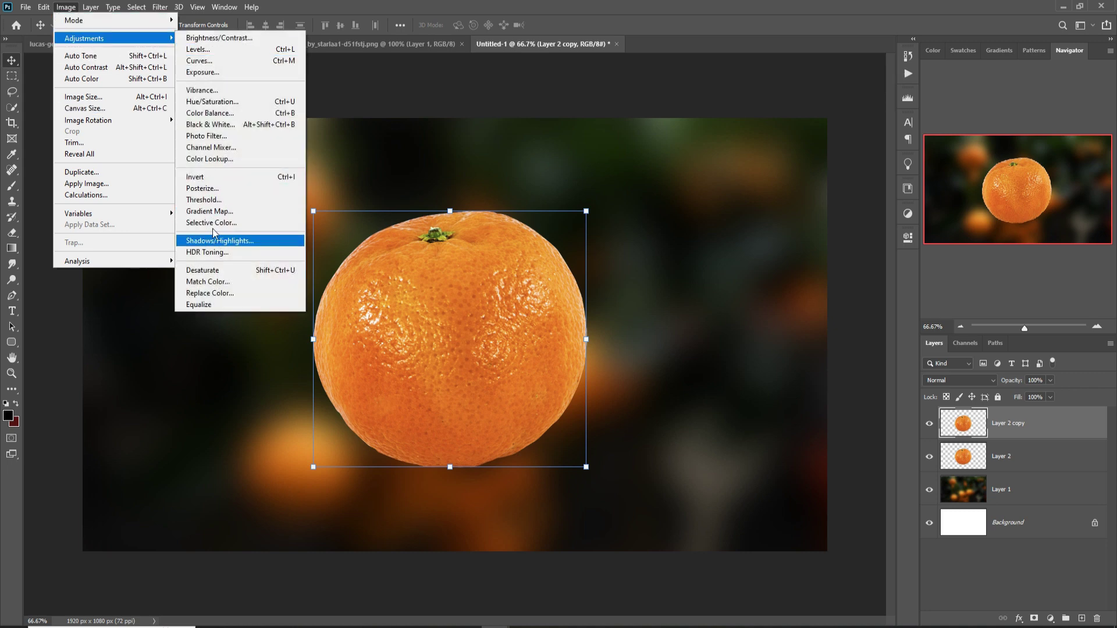
pyautogui.click(210, 270)
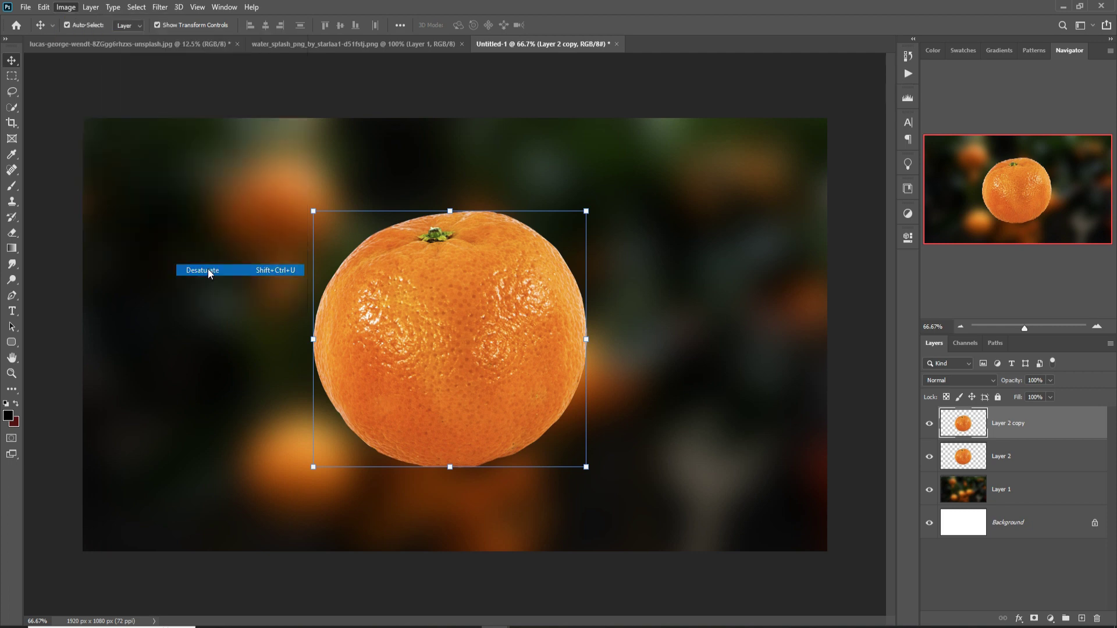
pyautogui.click(987, 384)
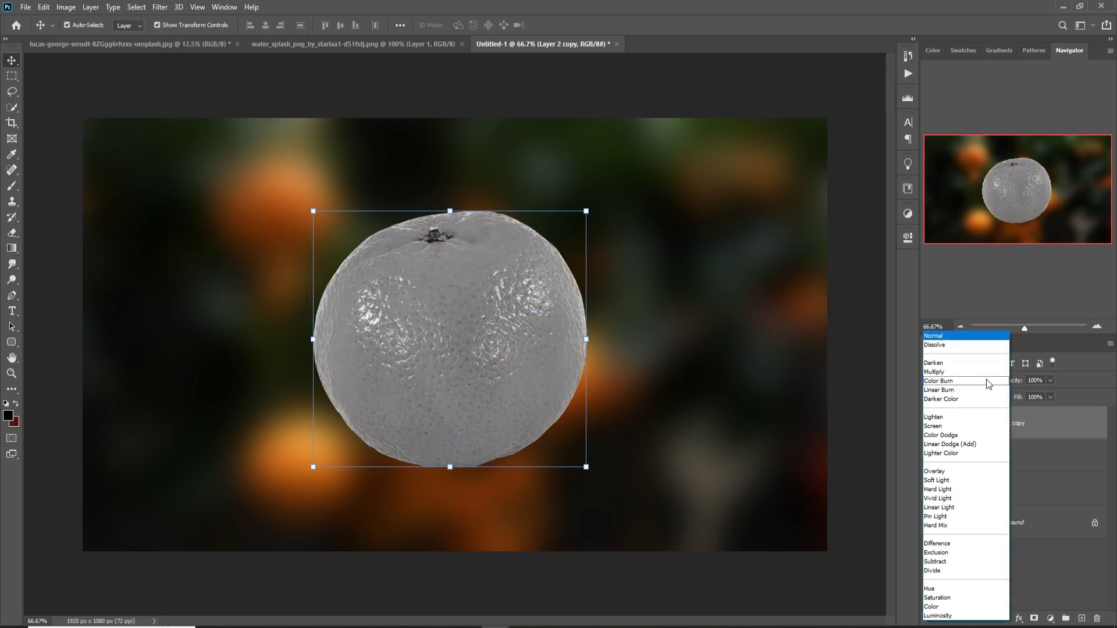
pyautogui.click(949, 428)
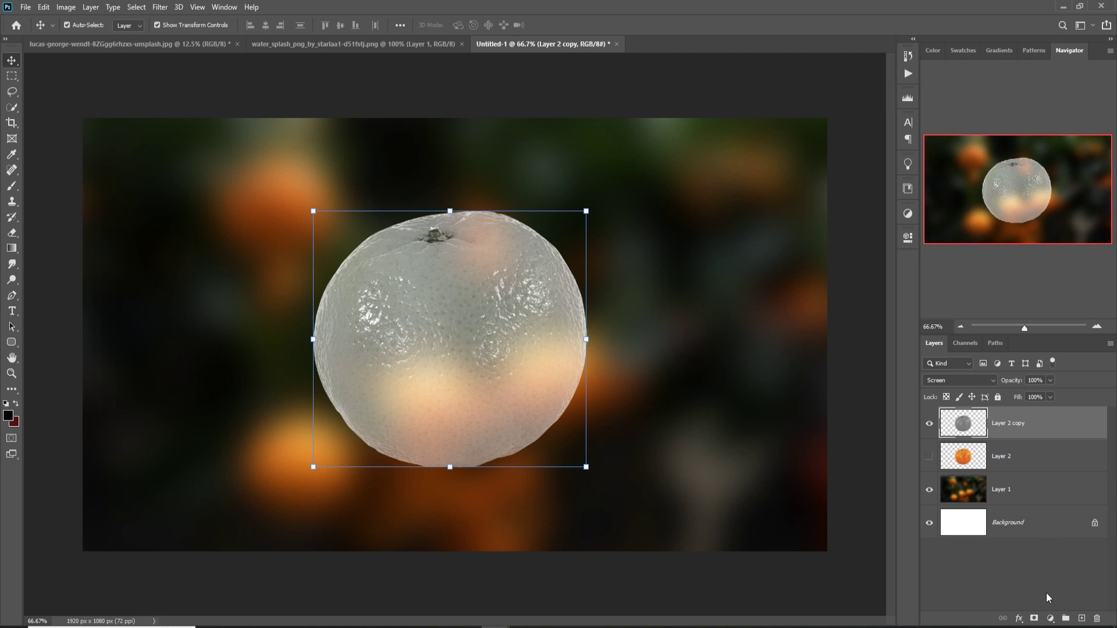
pyautogui.click(1050, 619)
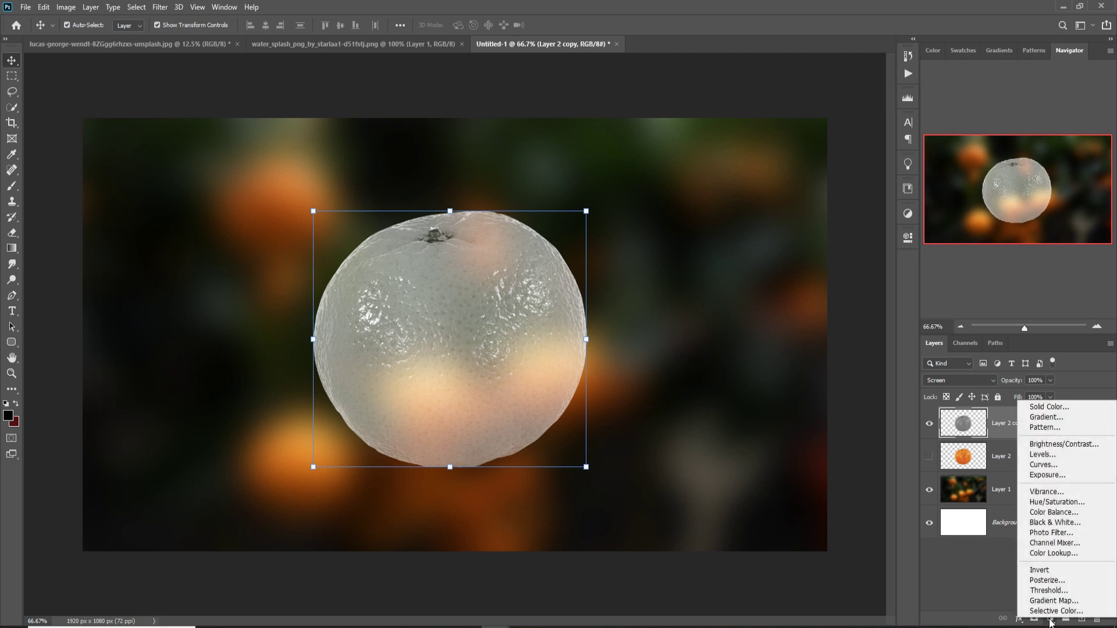
# - Add a Levels adjustment clipped to Layer 2 copy with midtones 0.38 and black input 53
pyautogui.click(1056, 456)
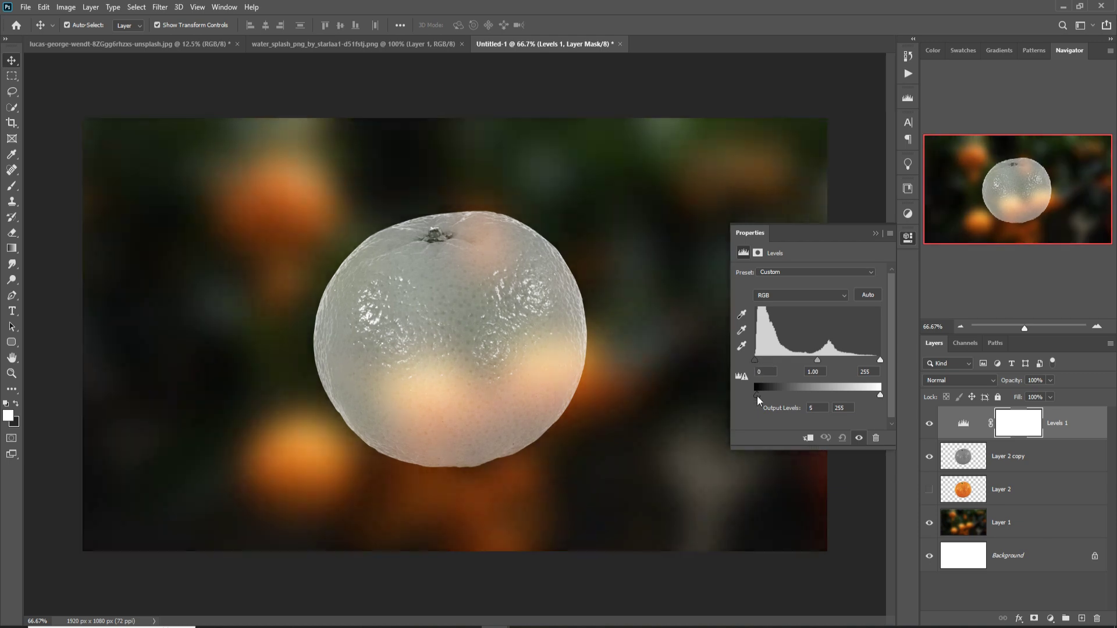
pyautogui.moveTo(756, 395); pyautogui.dragTo(754, 395)
pyautogui.hotkey('ctrl', 'alt', 'g')
pyautogui.moveTo(817, 359); pyautogui.dragTo(850, 360)
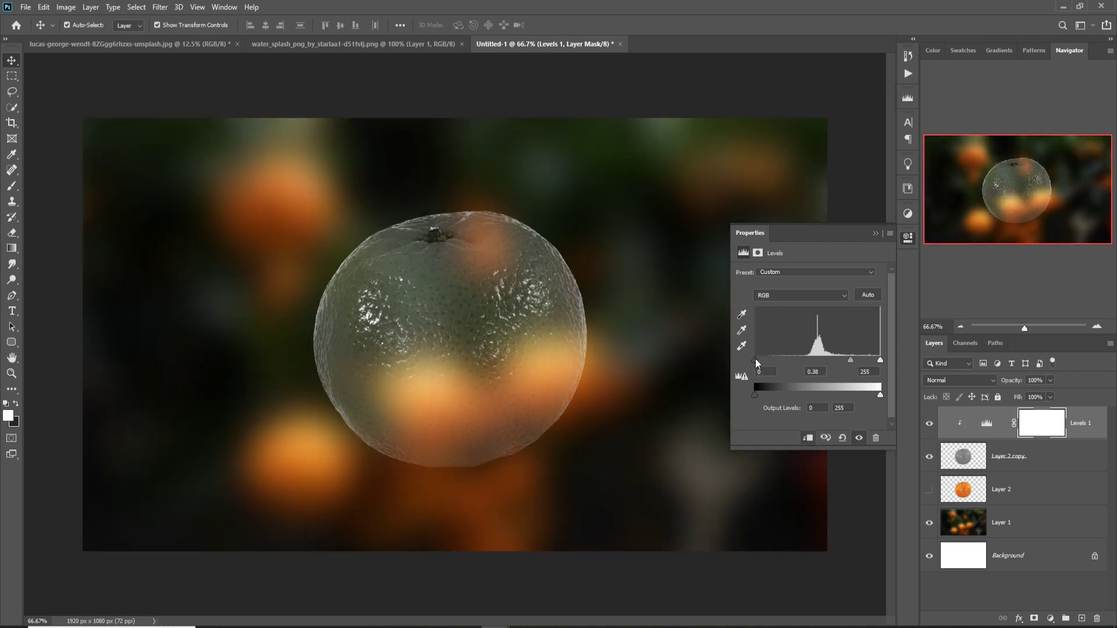
pyautogui.moveTo(755, 359); pyautogui.dragTo(781, 360)
pyautogui.click(874, 232)
# - Make the full-colour Layer 2 visible again and select it
pyautogui.click(960, 460)
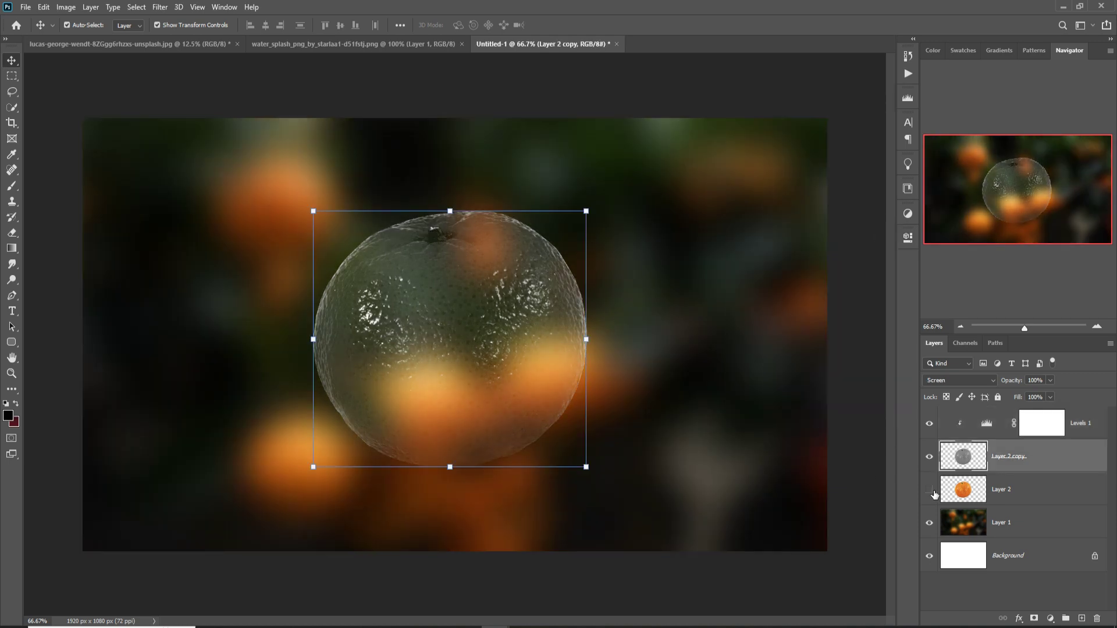
pyautogui.click(930, 491)
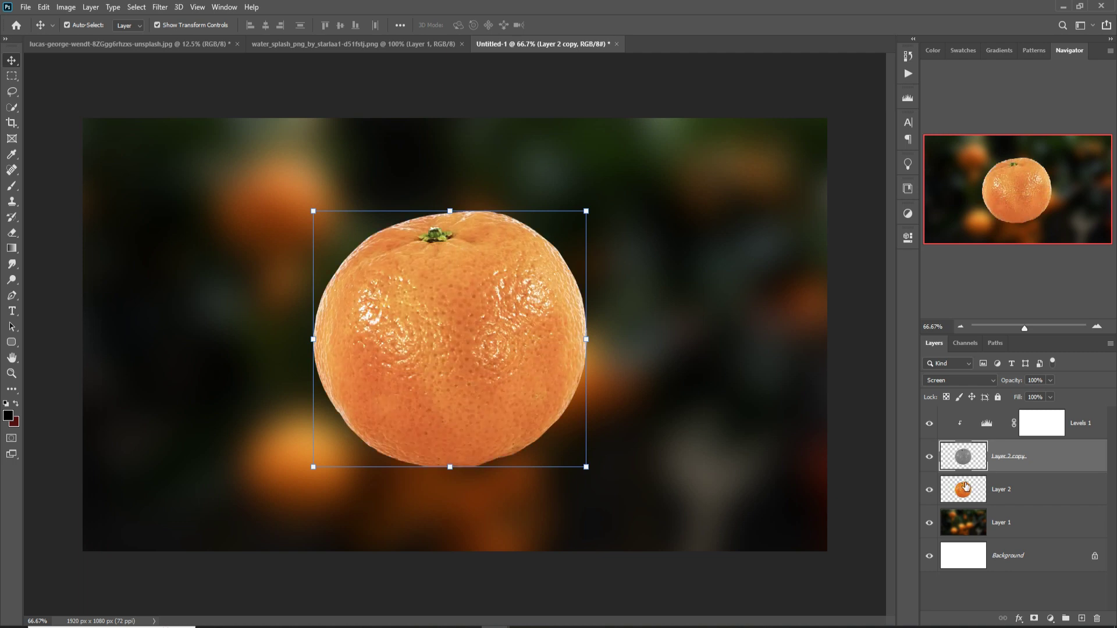
pyautogui.click(966, 488)
# - Add a layer mask to Layer 2 and brush black over the orange's upper part
pyautogui.click(1035, 619)
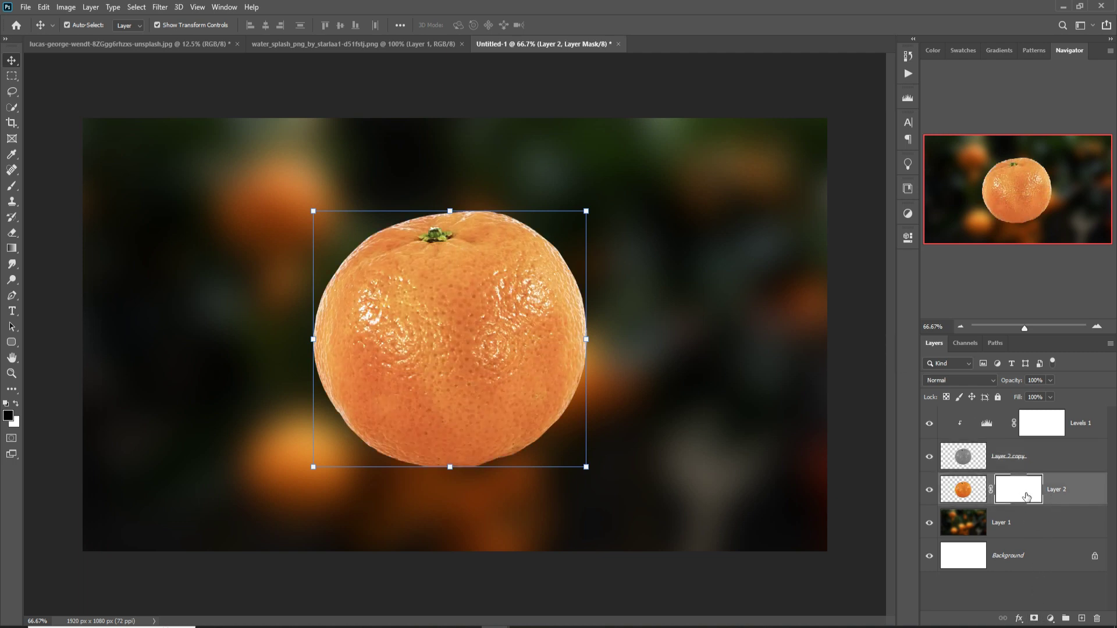
pyautogui.click(11, 185)
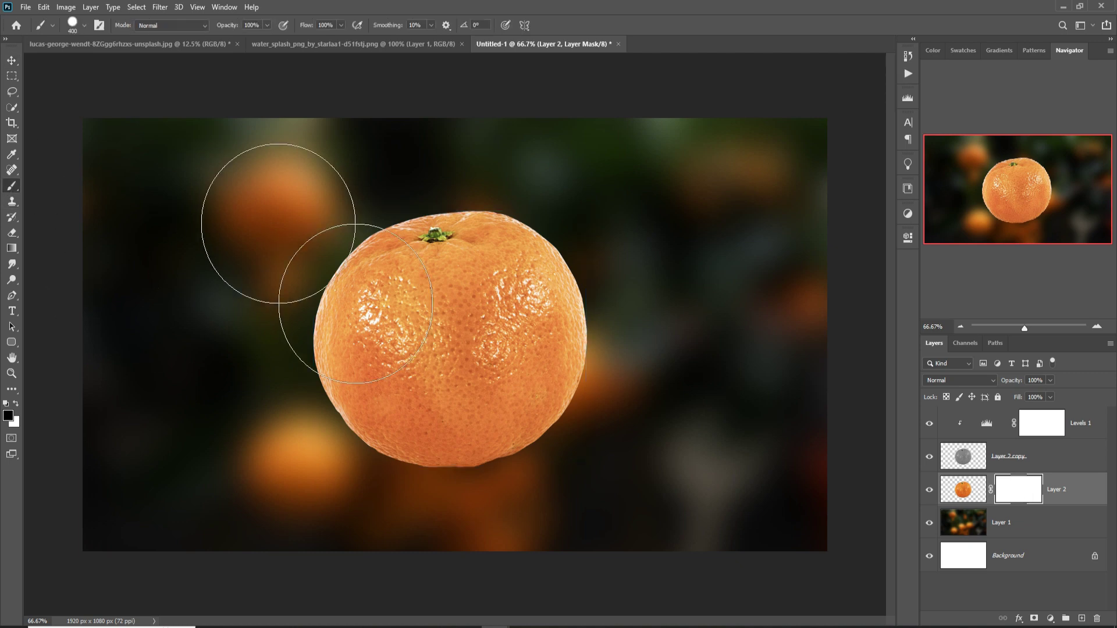
pyautogui.moveTo(274, 215)
pyautogui.mouseDown()
pyautogui.moveTo(652, 180)
pyautogui.moveTo(413, 234)
pyautogui.moveTo(249, 235)
pyautogui.moveTo(657, 213)
pyautogui.moveTo(322, 243)
pyautogui.moveTo(630, 264)
pyautogui.moveTo(503, 256)
pyautogui.moveTo(370, 176)
pyautogui.mouseUp()
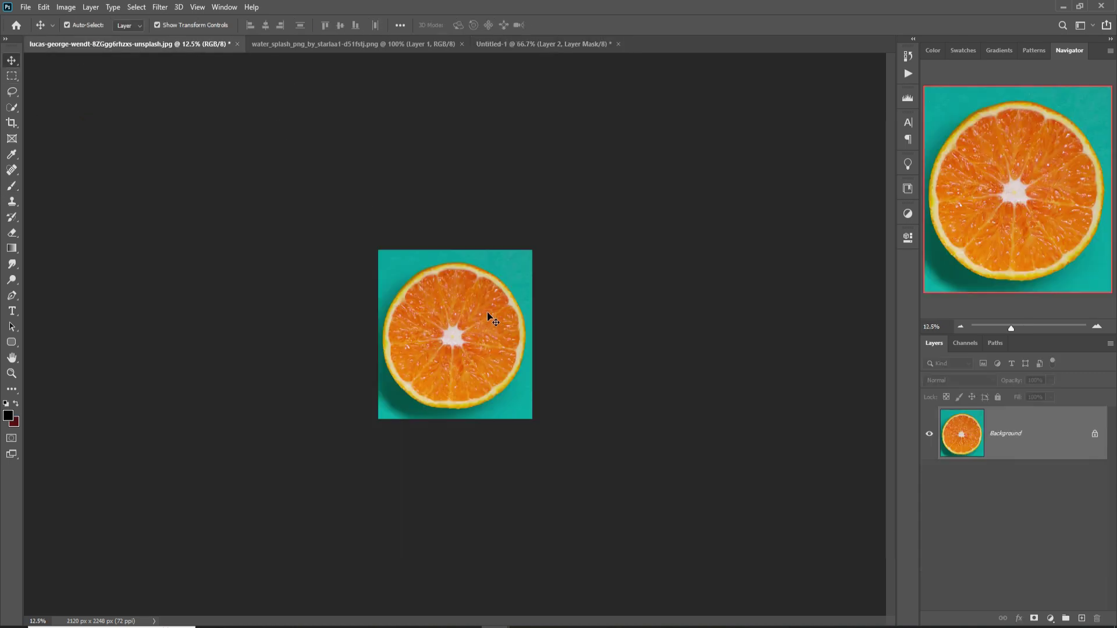
# - Select the orange slice with Select > Subject and drag it into the composition as Layer 3
pyautogui.click(148, 7)
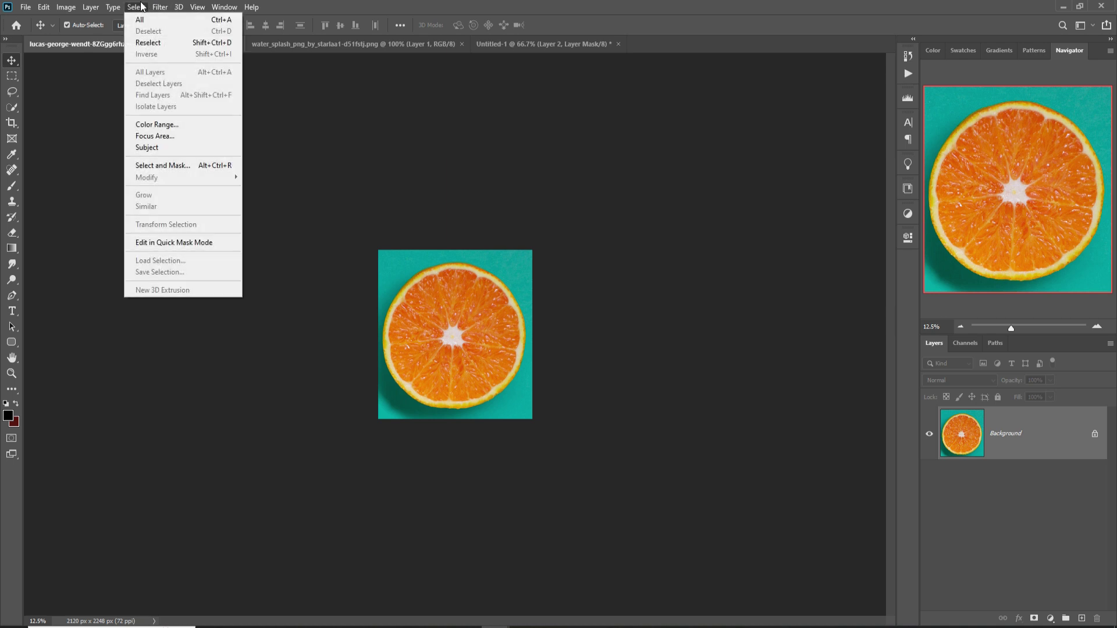
pyautogui.click(153, 149)
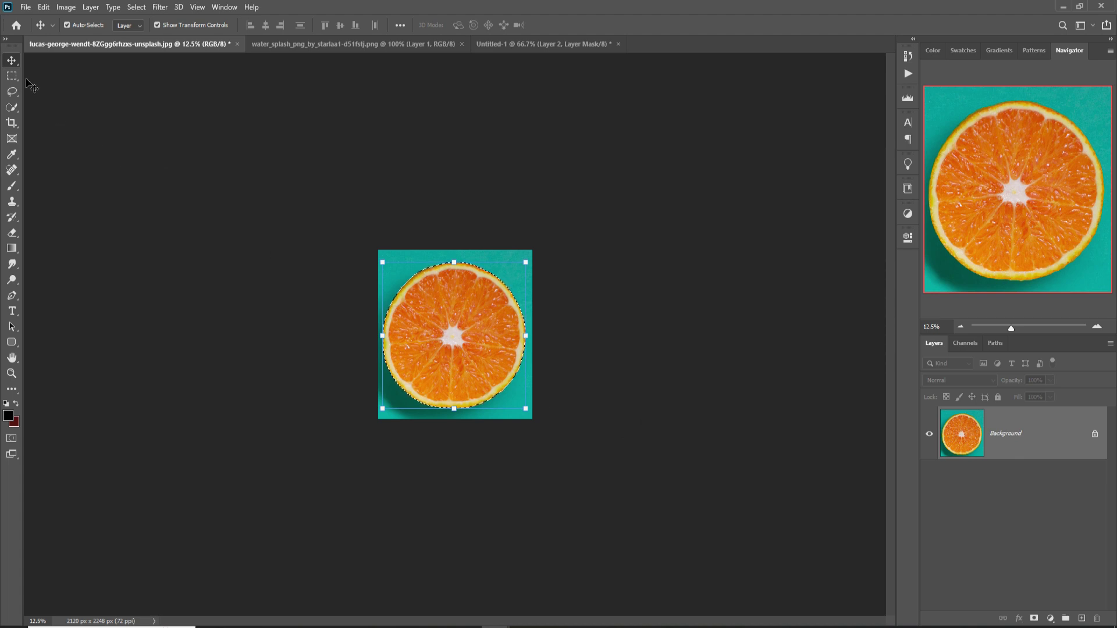
pyautogui.moveTo(134, 46); pyautogui.dragTo(831, 142)
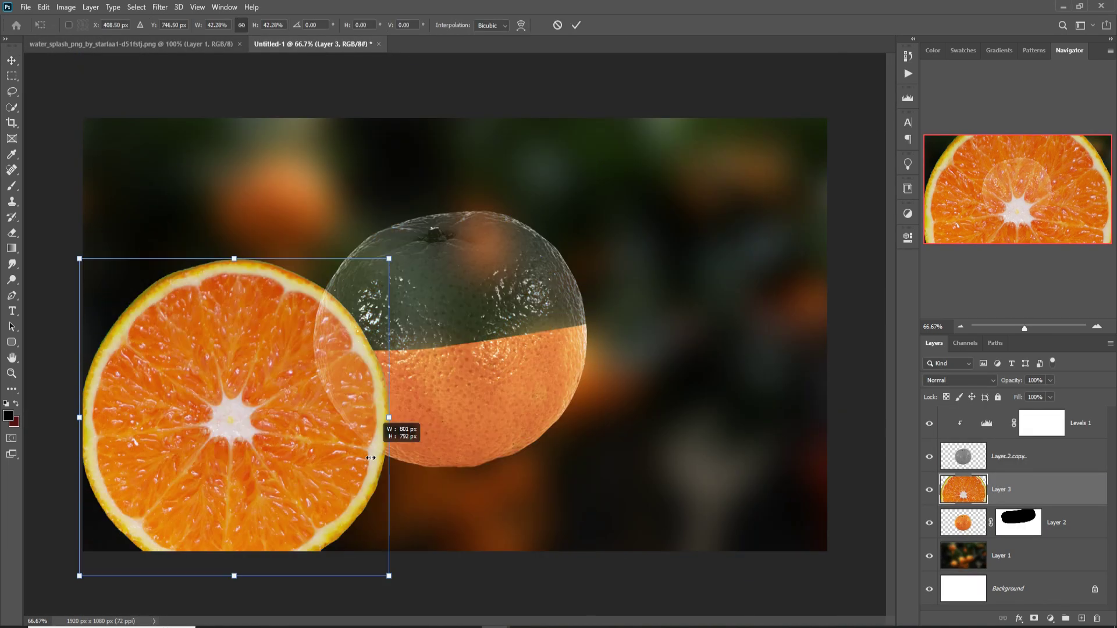
pyautogui.moveTo(342, 484); pyautogui.dragTo(312, 302)
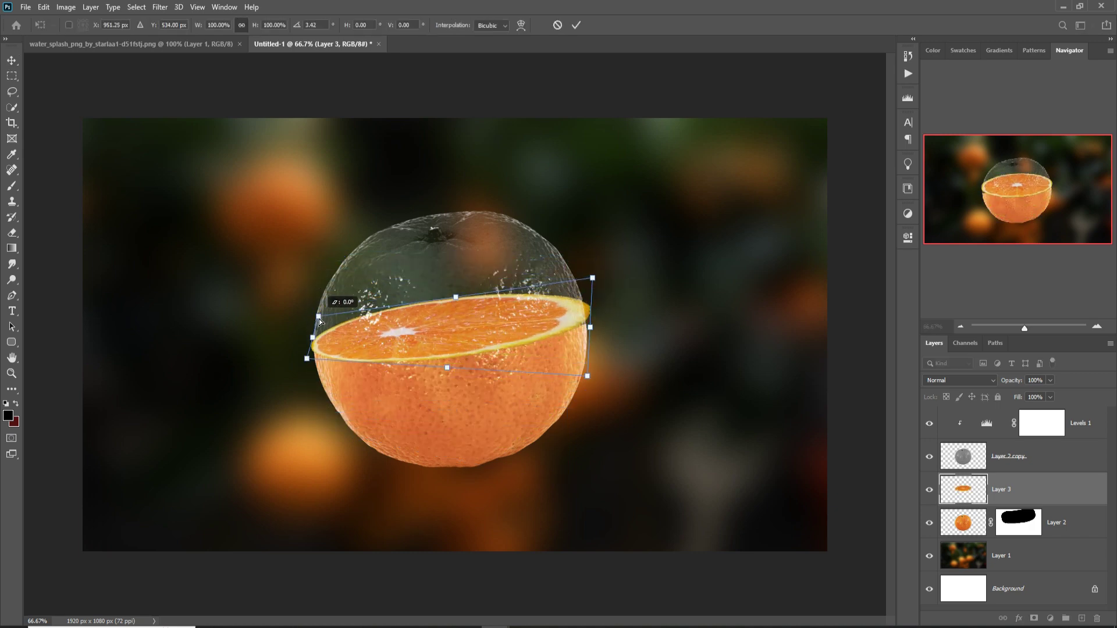
# - Squash the slice into a flat, level ellipse and reapply the transform
pyautogui.moveTo(589, 410); pyautogui.dragTo(587, 356)
pyautogui.click(576, 25)
pyautogui.click(43, 7)
pyautogui.moveTo(145, 282)
pyautogui.click(224, 284)
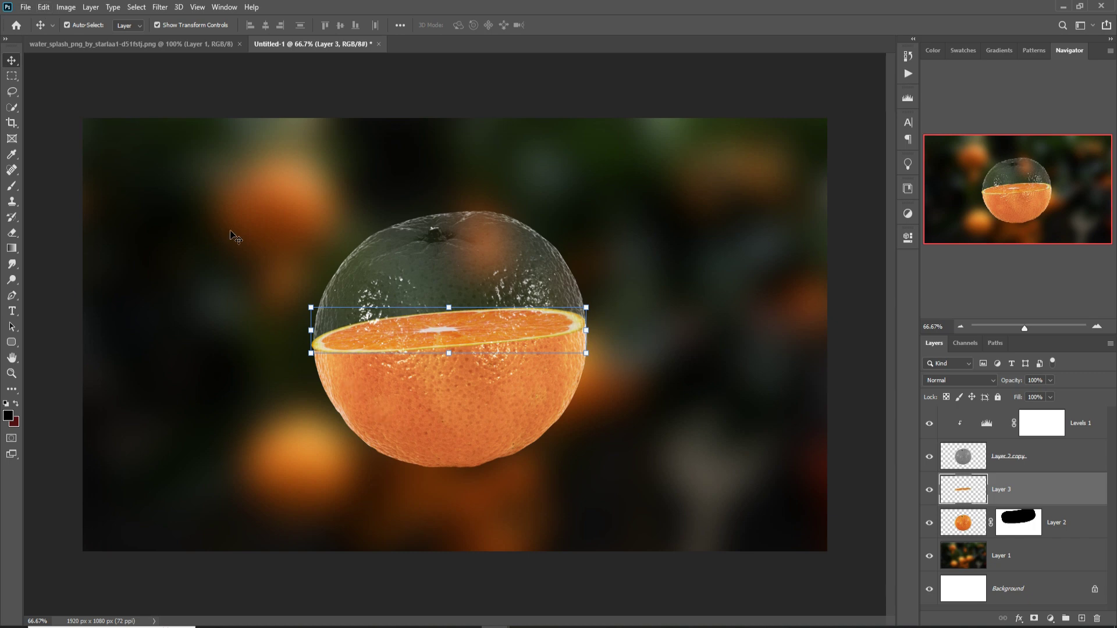
# - Warp the slice's edges so it hugs the orange's curved rind
pyautogui.click(43, 8)
pyautogui.moveTo(64, 282)
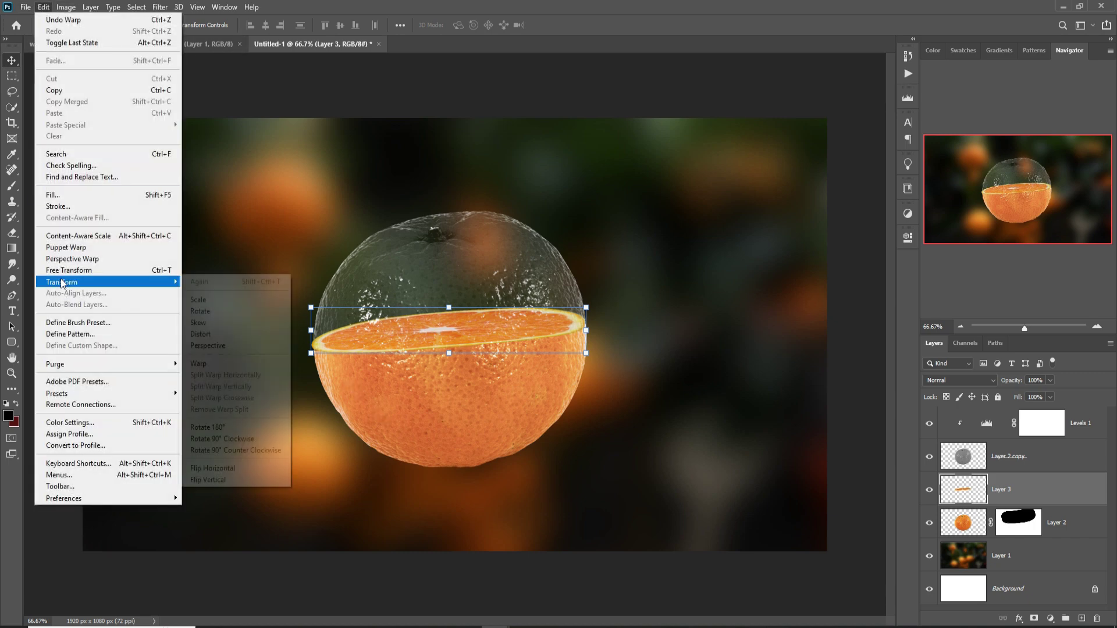
pyautogui.click(218, 360)
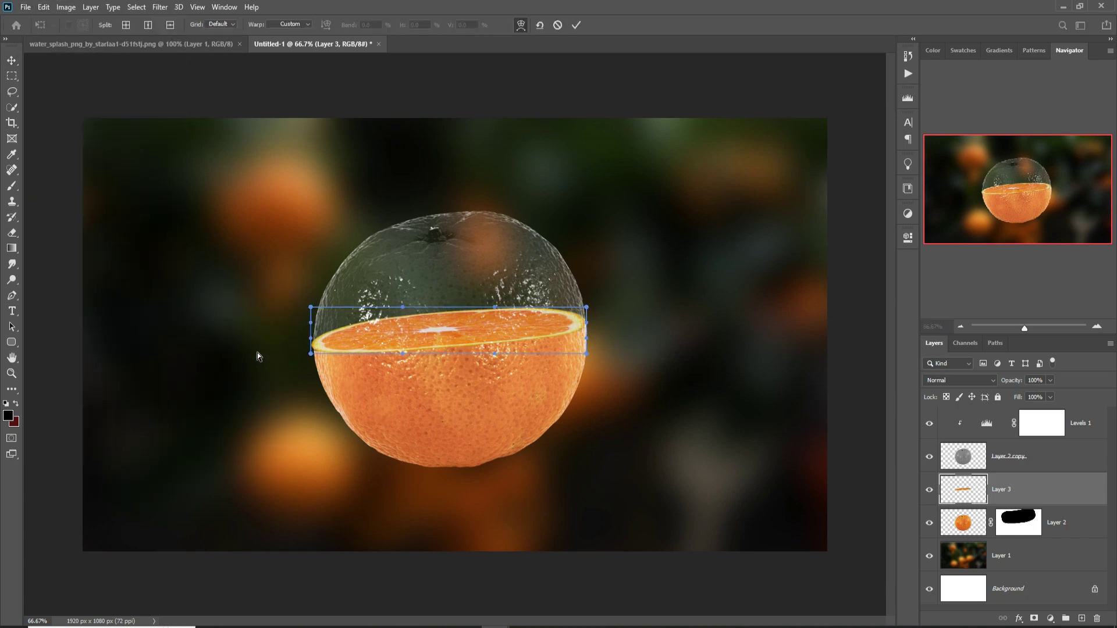
pyautogui.hotkey('ctrl', '+')
pyautogui.hotkey('ctrl', '+')
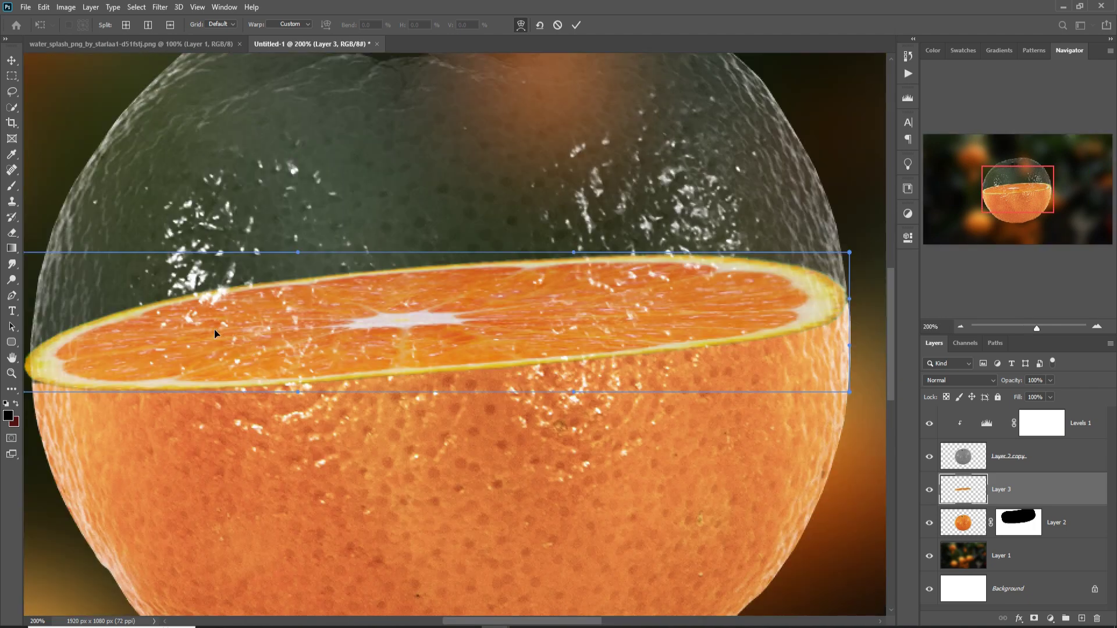
pyautogui.hscroll(-5, 214, 329)
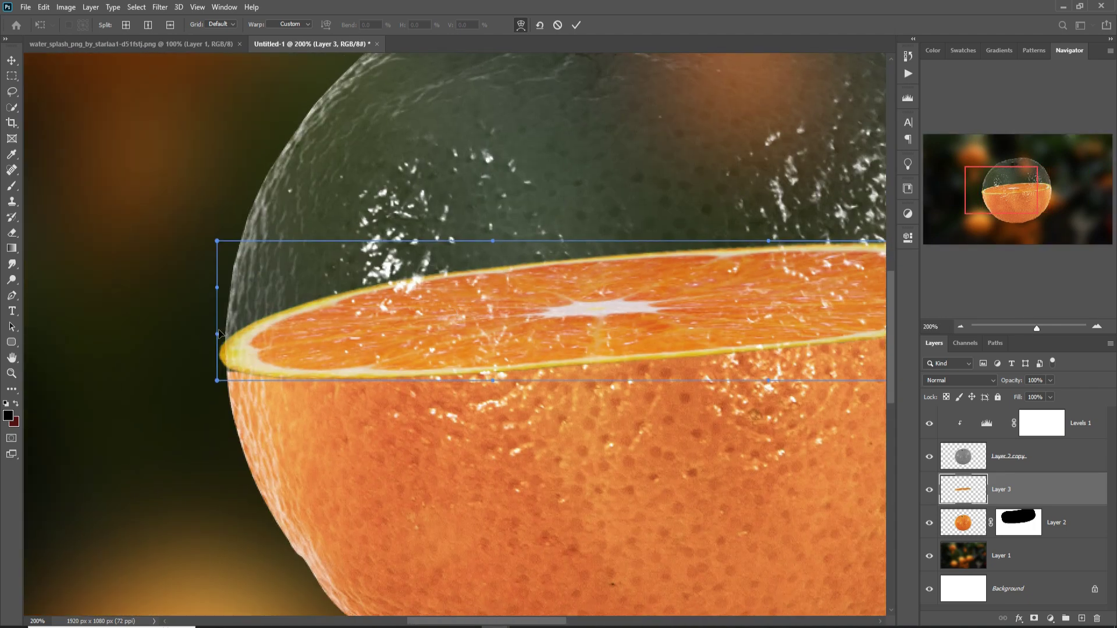
pyautogui.moveTo(220, 365); pyautogui.dragTo(229, 378)
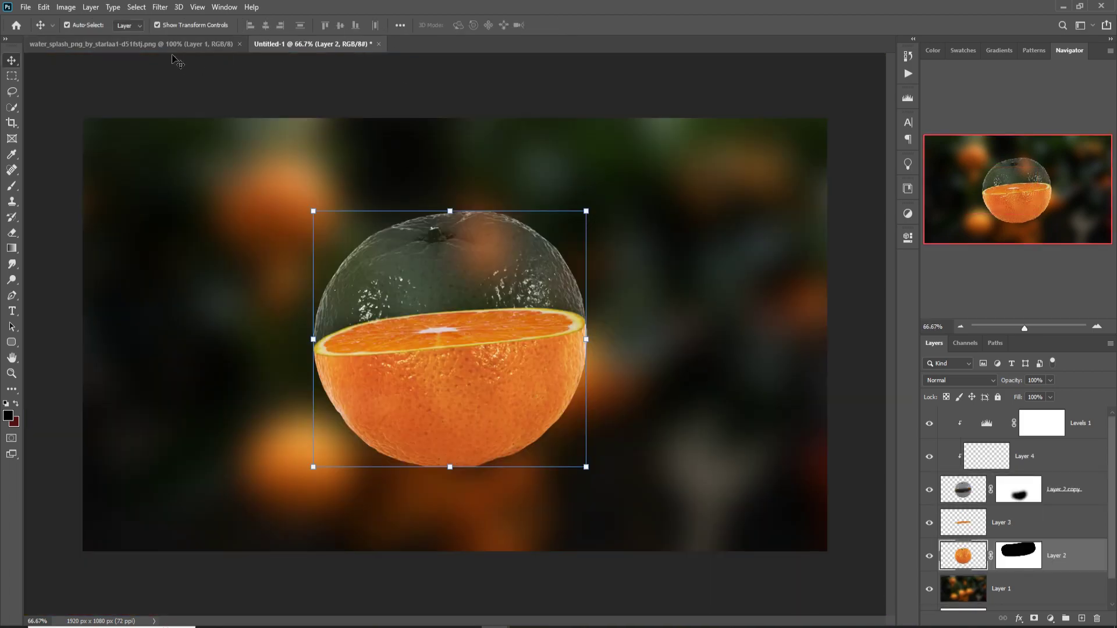
# - Bring the water_splash image into the composite, enlarge it and curve it around the orange's left side
pyautogui.click(171, 47)
pyautogui.moveTo(171, 47); pyautogui.dragTo(617, 93)
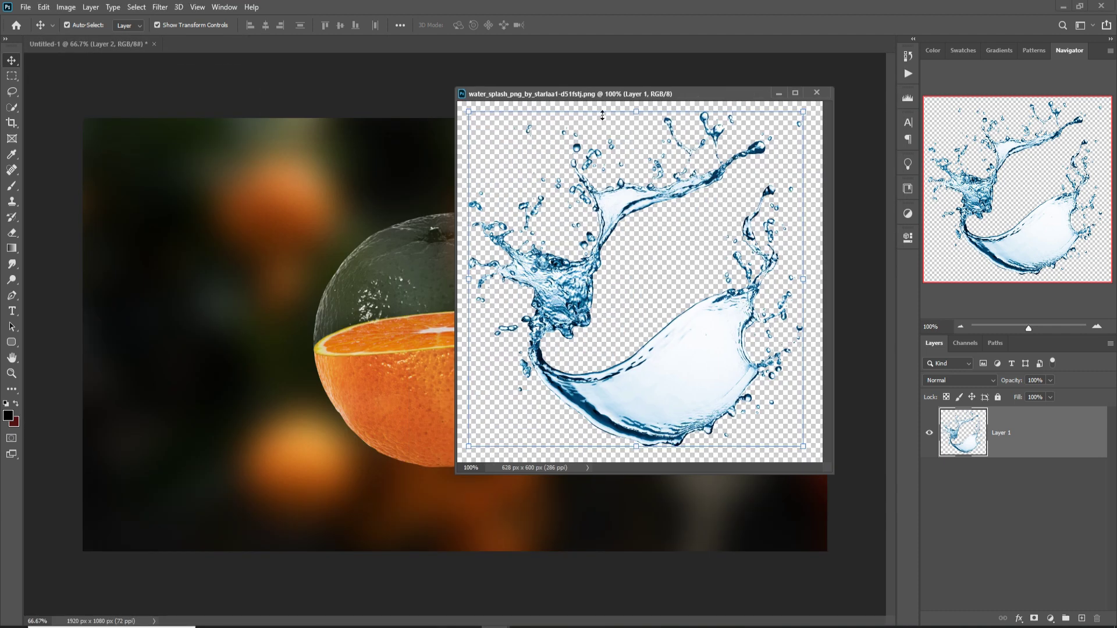
pyautogui.moveTo(587, 267); pyautogui.dragTo(277, 316)
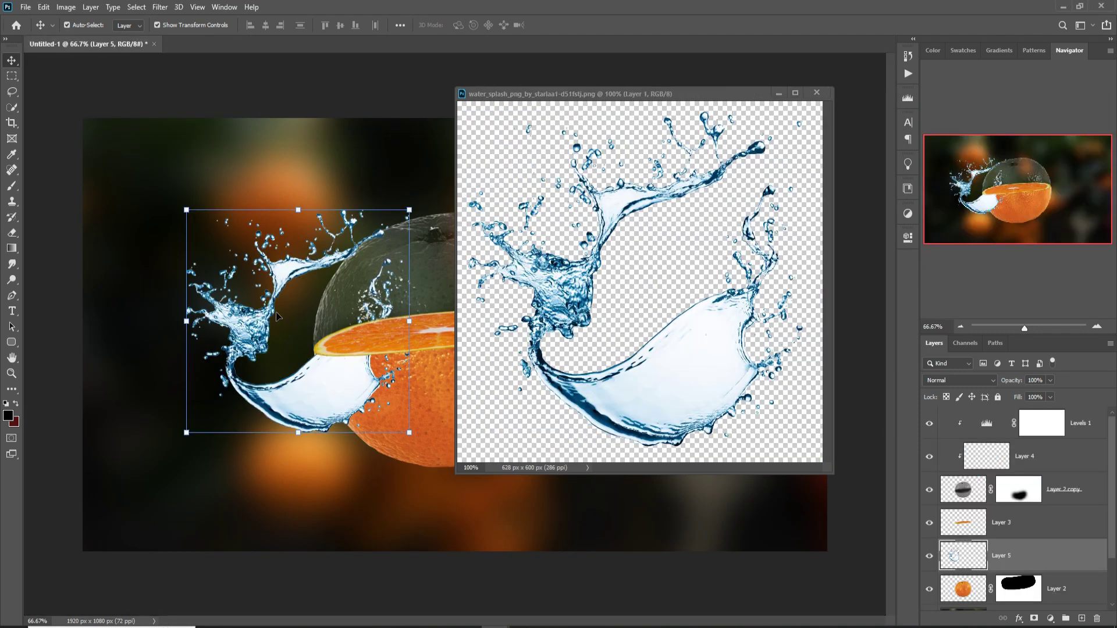
pyautogui.click(778, 94)
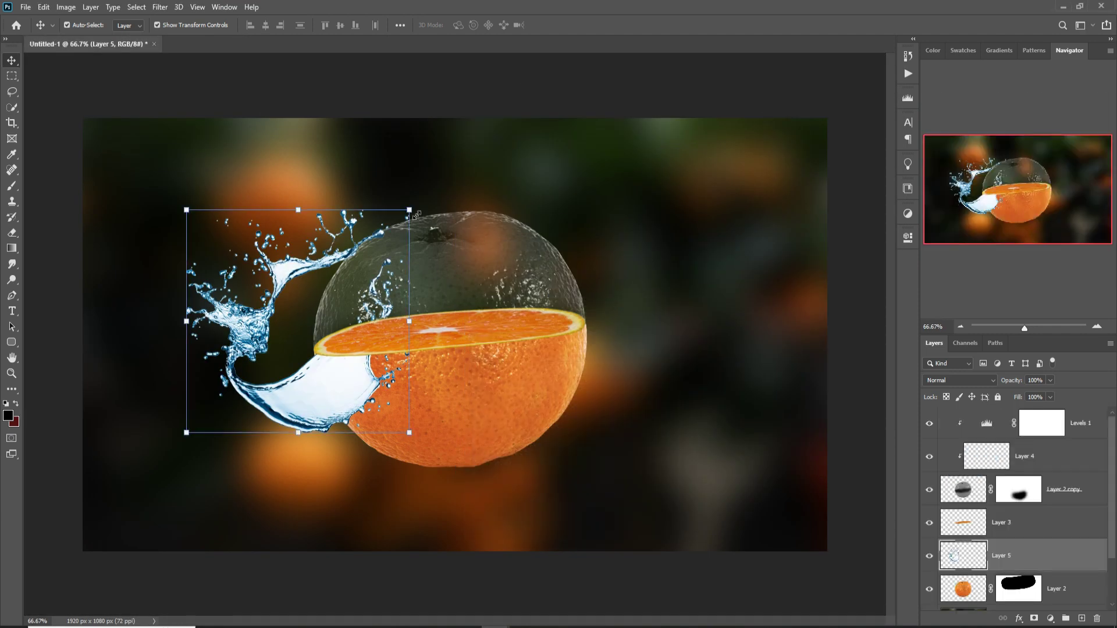
pyautogui.moveTo(416, 215); pyautogui.dragTo(698, 96)
pyautogui.moveTo(493, 251); pyautogui.dragTo(514, 357)
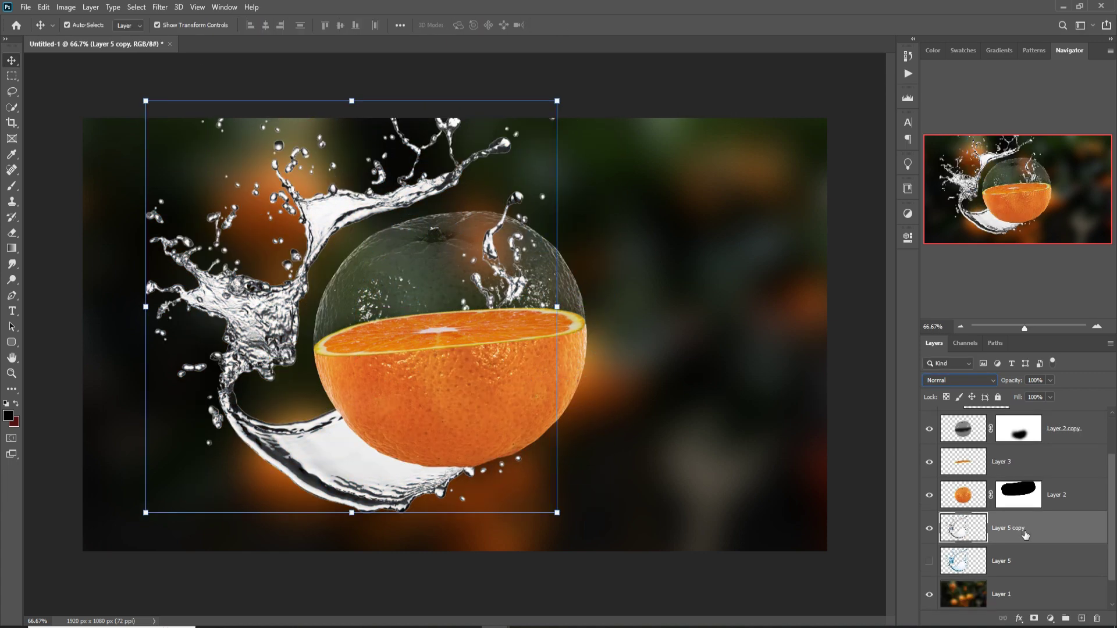
# - Set the splash copy to Divide blending, then enlarge it slightly and shift it right
pyautogui.click(972, 380)
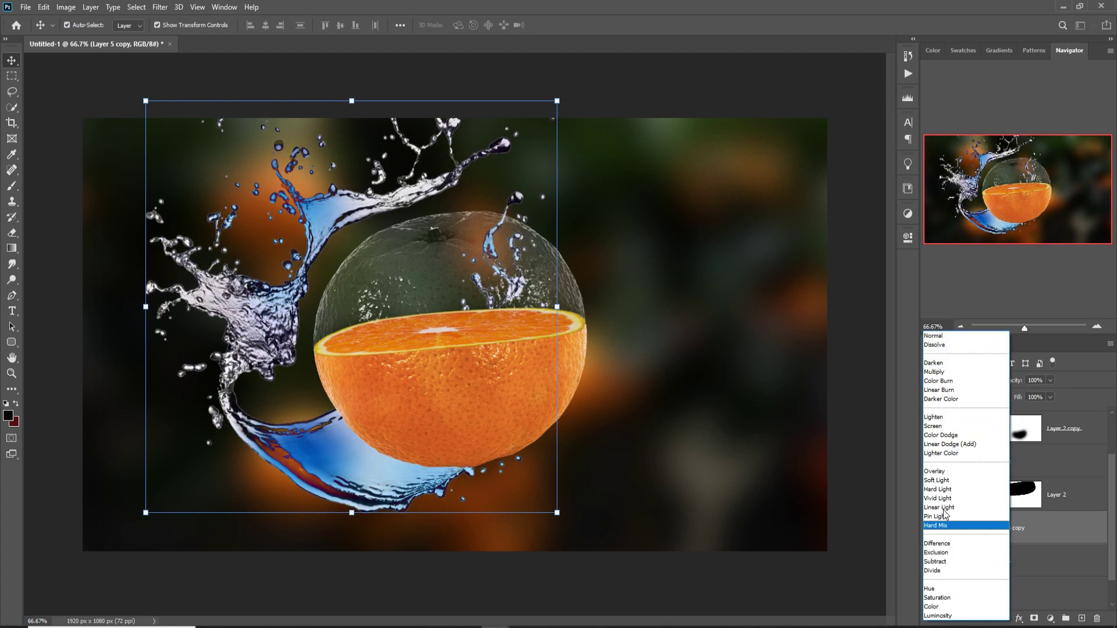
pyautogui.click(930, 571)
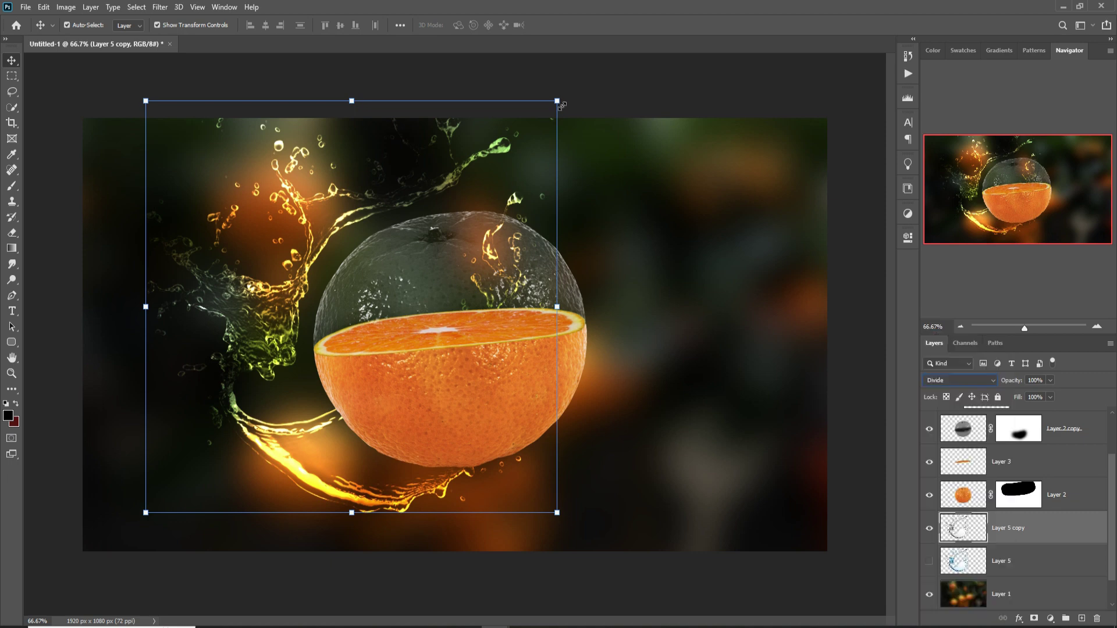
pyautogui.moveTo(556, 101); pyautogui.dragTo(567, 91)
pyautogui.moveTo(545, 265)
pyautogui.mouseDown()
pyautogui.moveTo(585, 259)
pyautogui.moveTo(559, 256)
pyautogui.moveTo(553, 275)
pyautogui.mouseUp()
pyautogui.press('Return')
# - Warp the splash, bending its lower-right outward and top edge upward around the orange
pyautogui.click(44, 8)
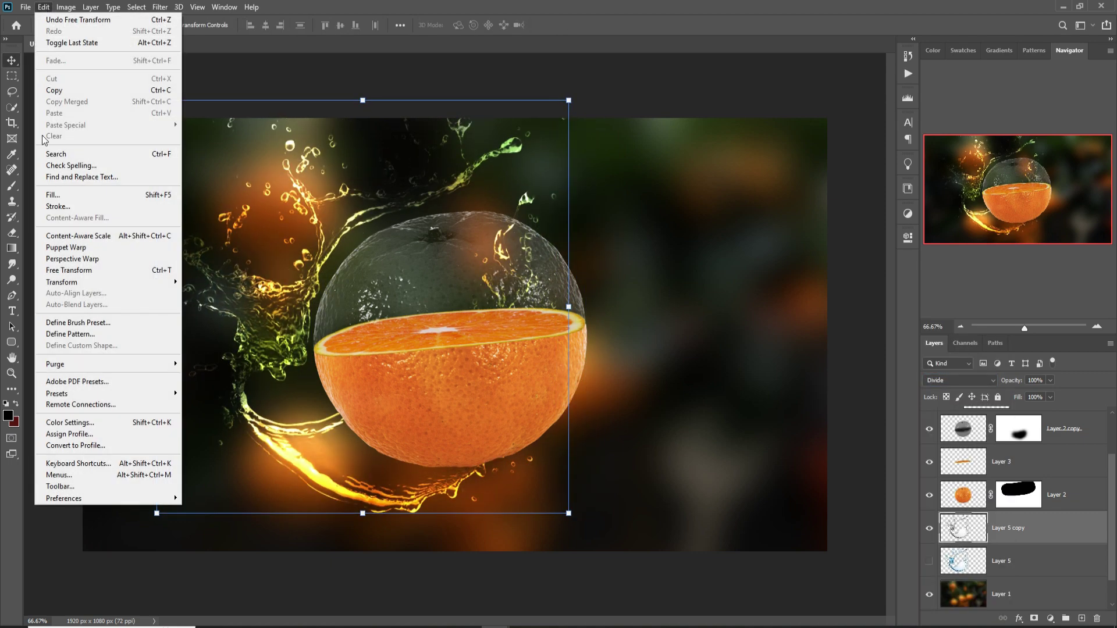
pyautogui.moveTo(60, 283)
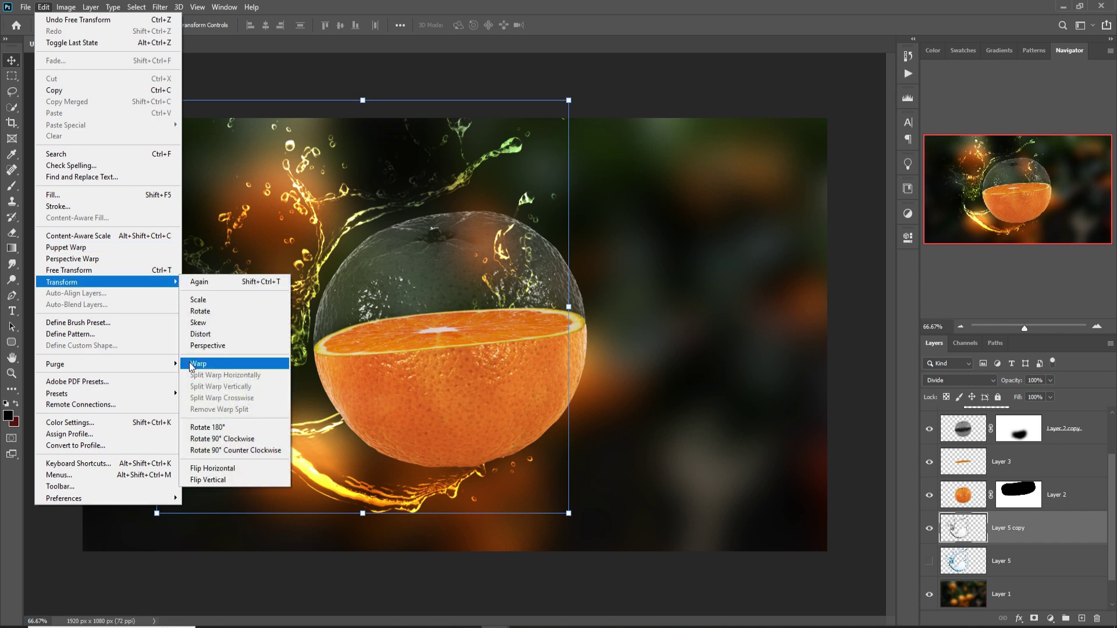
pyautogui.click(192, 364)
pyautogui.moveTo(483, 472); pyautogui.dragTo(581, 500)
pyautogui.moveTo(593, 102)
pyautogui.mouseDown()
pyautogui.moveTo(599, 82)
pyautogui.moveTo(599, 93)
pyautogui.mouseUp()
# - Commit the splash warp, then add Curves 1 clipped to Layer 2 to darken the whole orange
pyautogui.press('Return')
pyautogui.click(1062, 502)
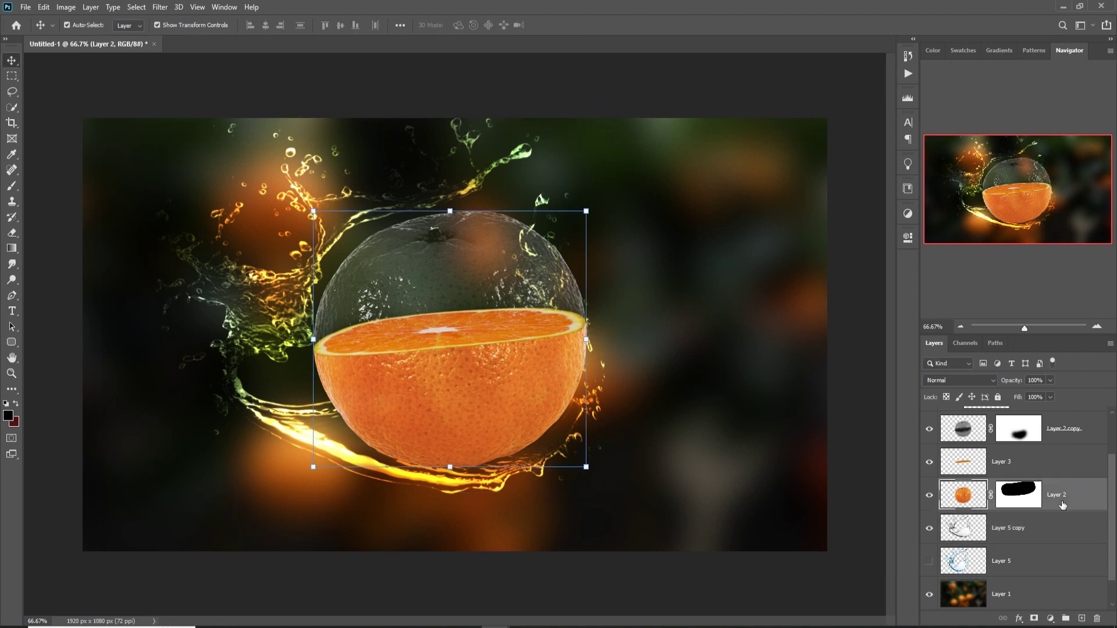
pyautogui.click(1052, 618)
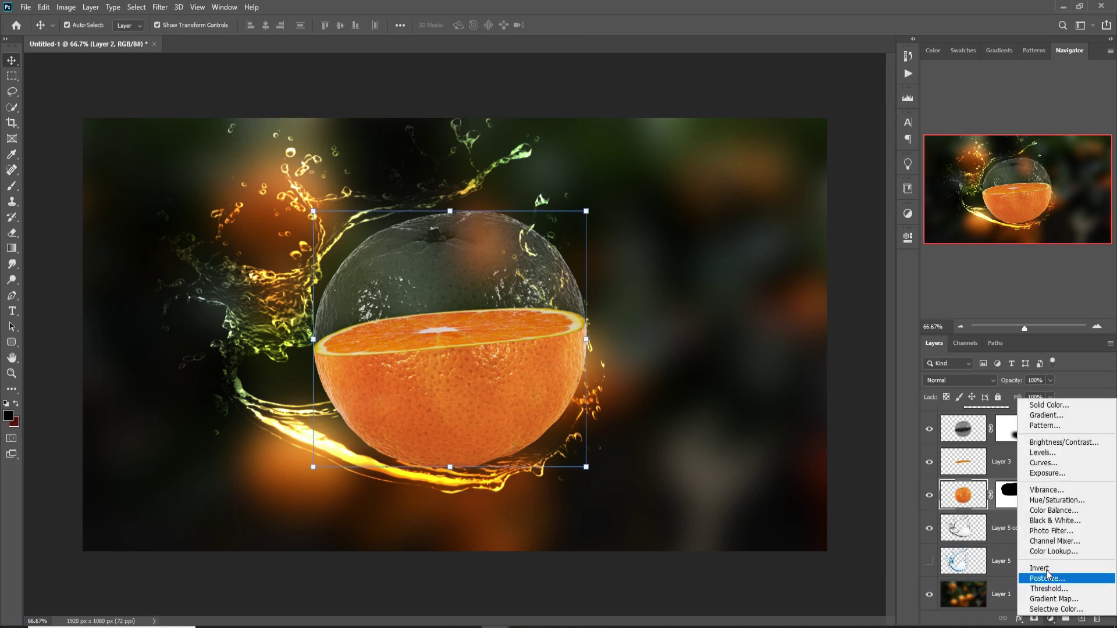
pyautogui.click(1044, 463)
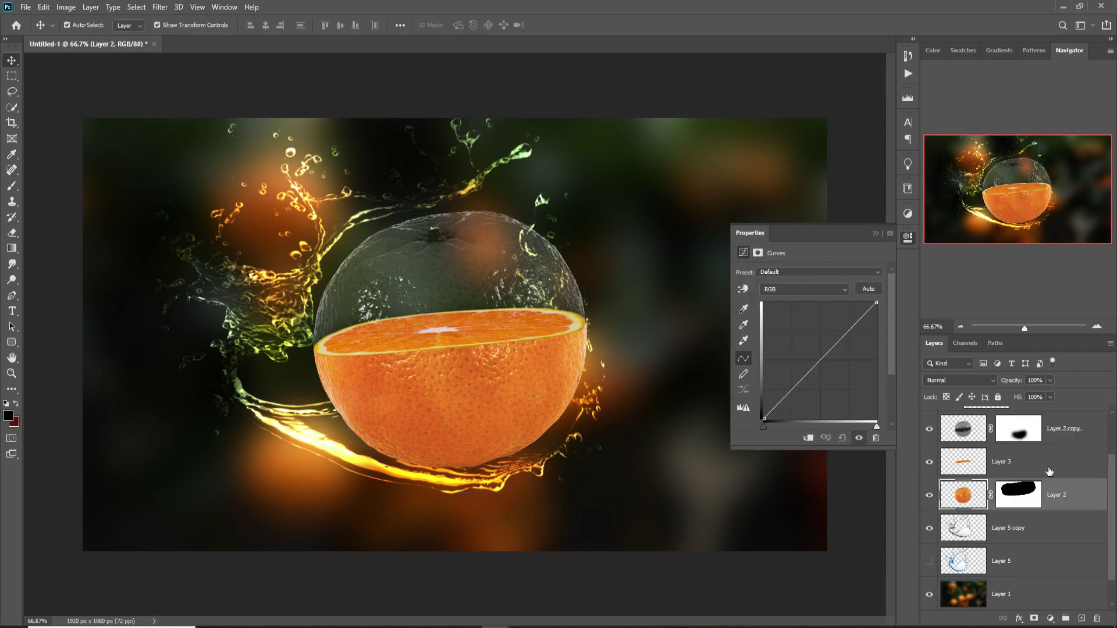
pyautogui.click(809, 438)
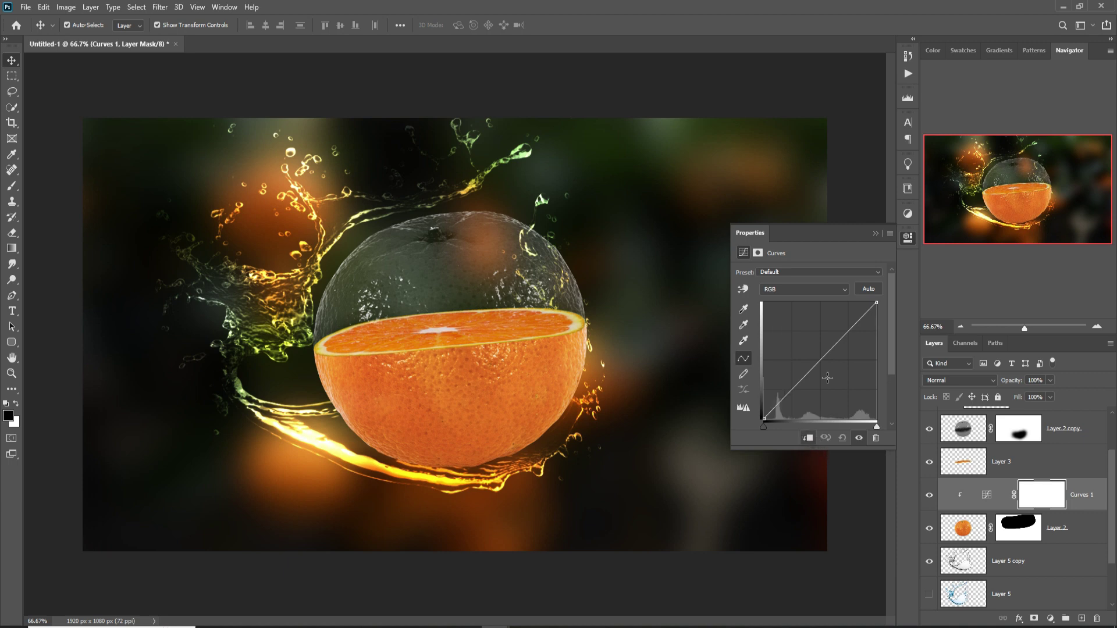
pyautogui.moveTo(823, 368); pyautogui.dragTo(830, 372)
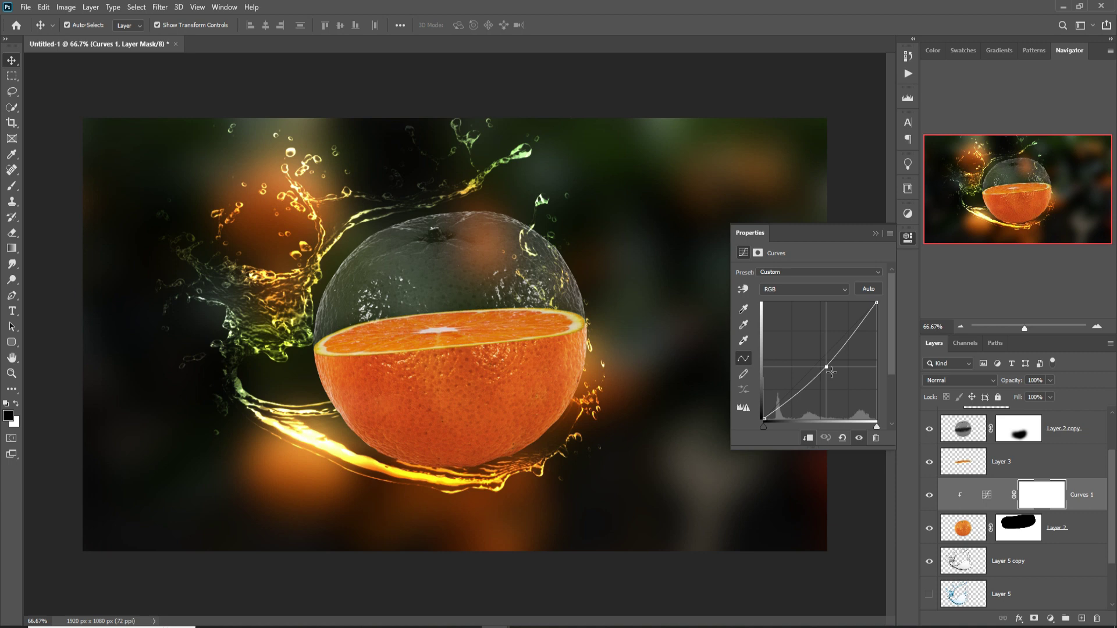
pyautogui.click(875, 234)
# - Add Curves 2 clipped to Layer 3, pulling the curve down to darken the cut slice
pyautogui.click(1029, 463)
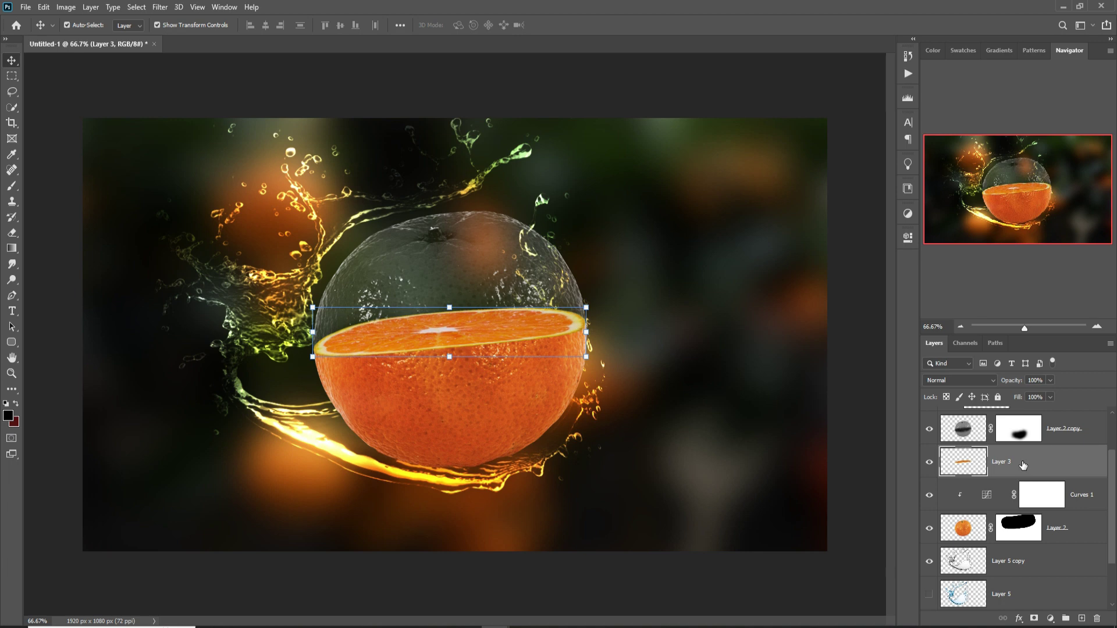
pyautogui.click(1051, 617)
pyautogui.click(1037, 461)
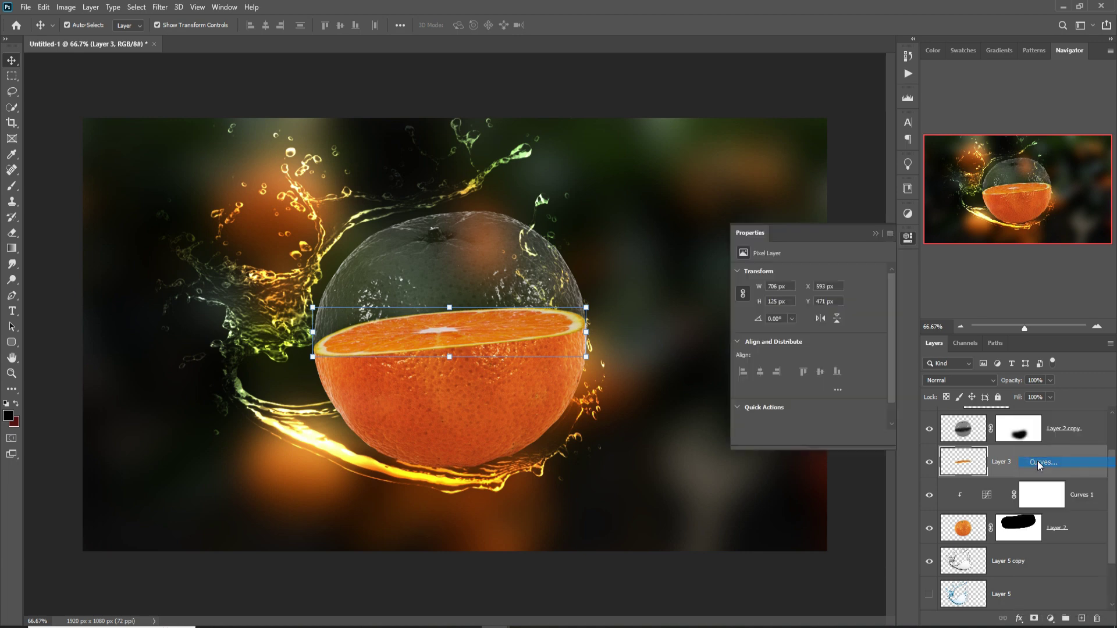
pyautogui.moveTo(822, 370); pyautogui.dragTo(829, 377)
pyautogui.click(814, 437)
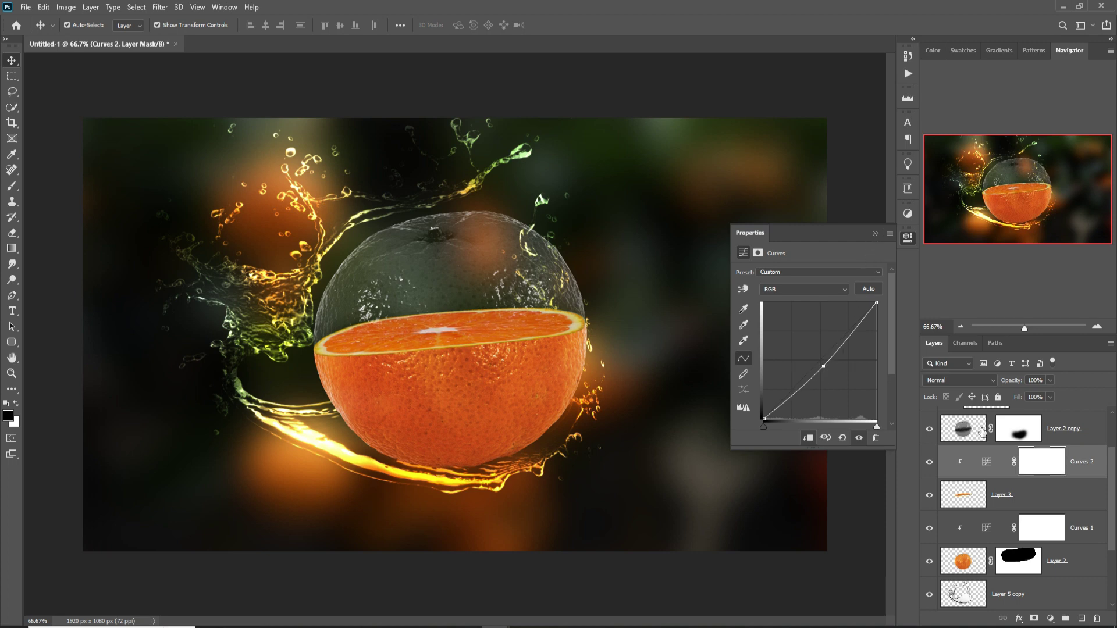
pyautogui.click(908, 238)
pyautogui.scroll(2, 991, 465)
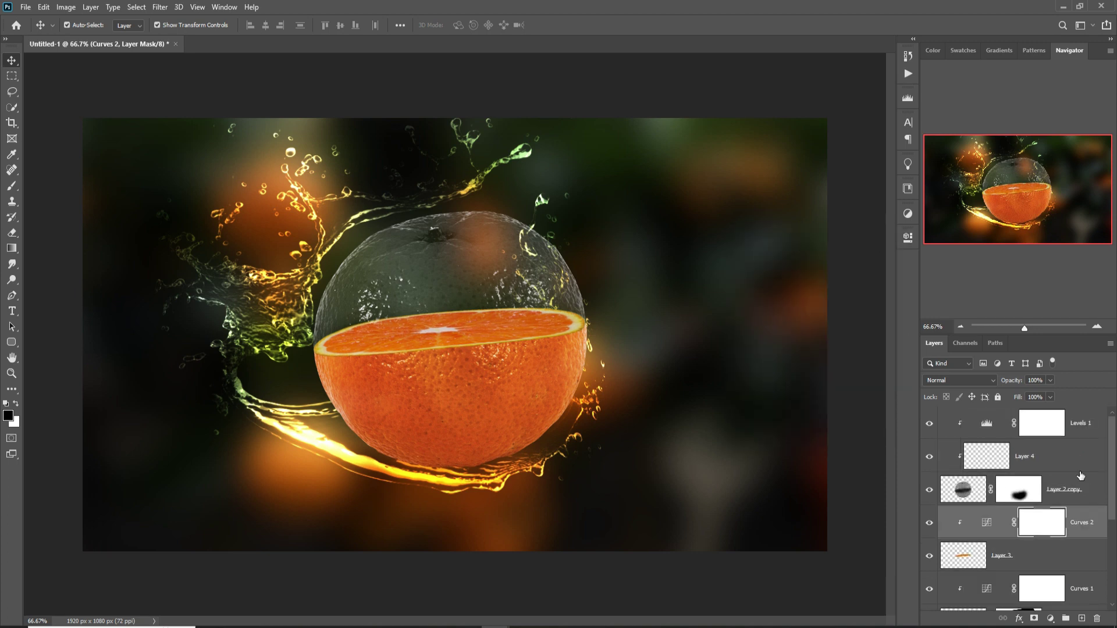
# - Add Curves 3 above Layer 4 with a lower and an upper point forming an S-curve
pyautogui.click(1076, 469)
pyautogui.click(1050, 618)
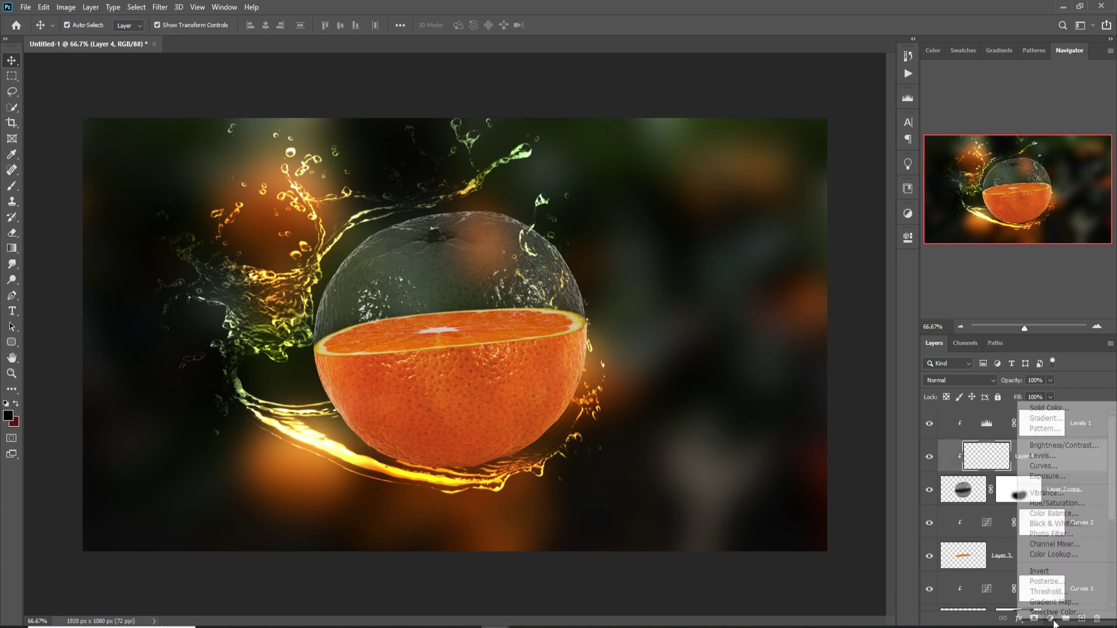
pyautogui.click(1054, 469)
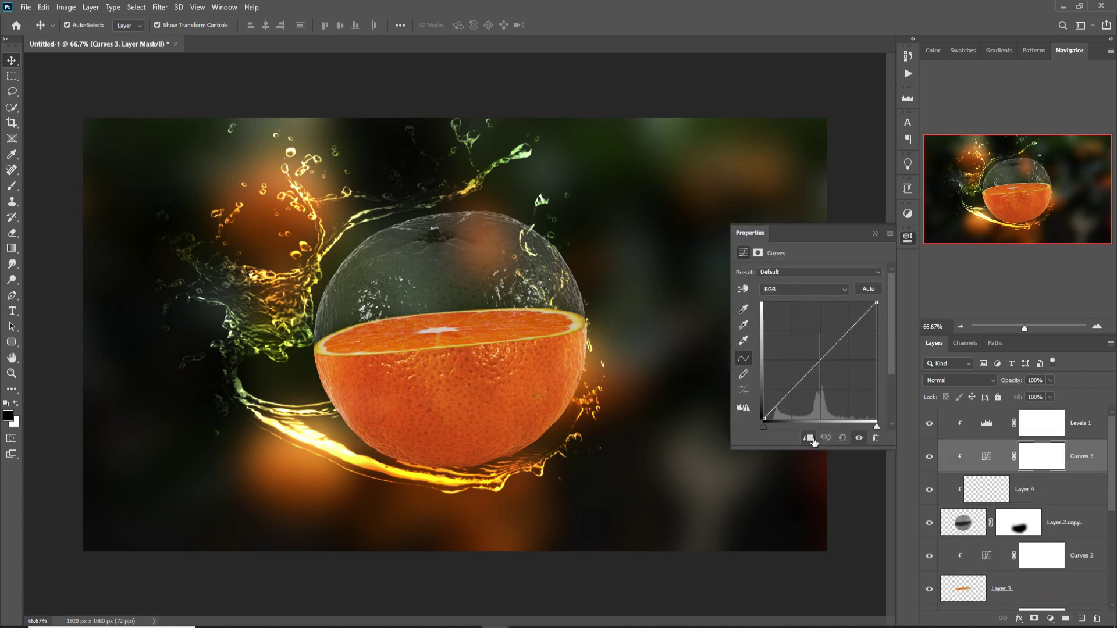
pyautogui.moveTo(828, 362); pyautogui.dragTo(831, 364)
pyautogui.moveTo(864, 328); pyautogui.dragTo(855, 325)
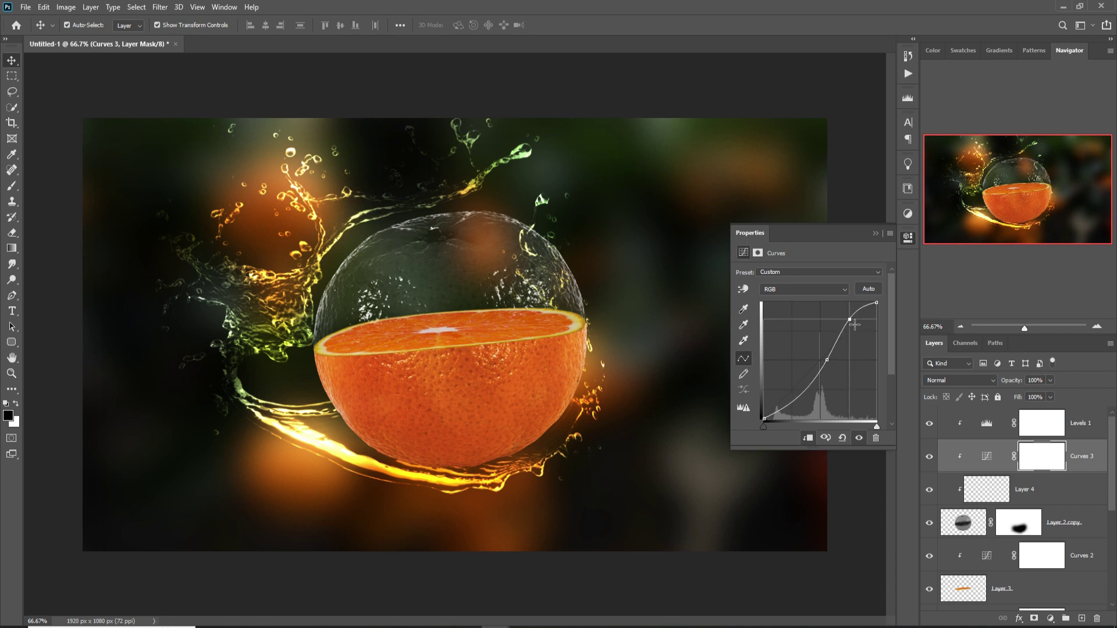
pyautogui.moveTo(854, 324); pyautogui.dragTo(852, 324)
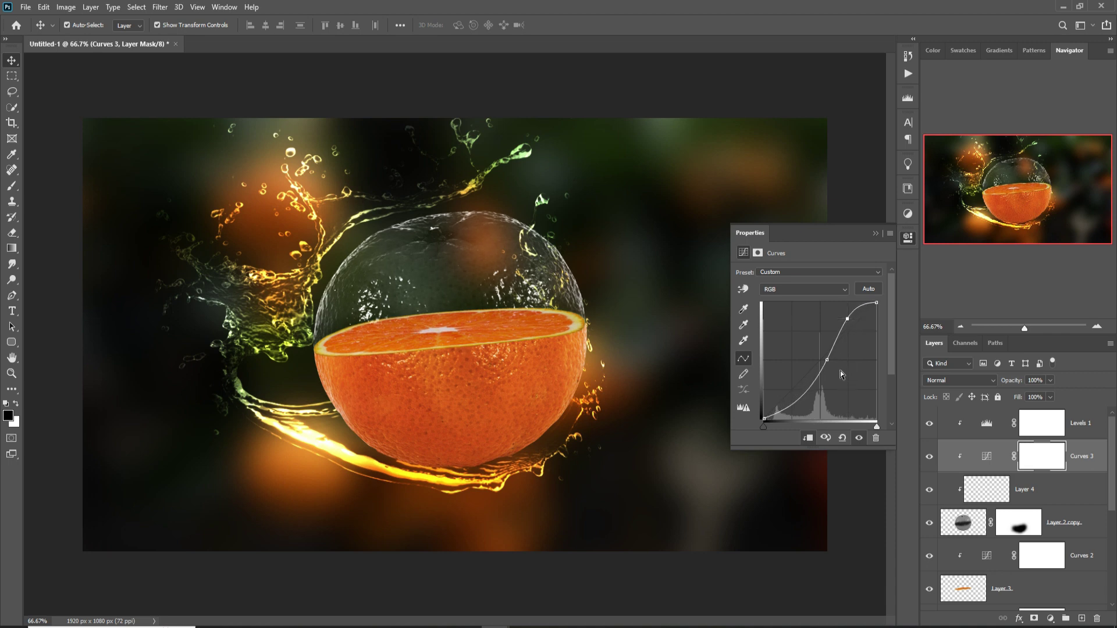
# - Collapse the Curves 3 Properties panel to reveal the finished orange composite
pyautogui.click(875, 235)
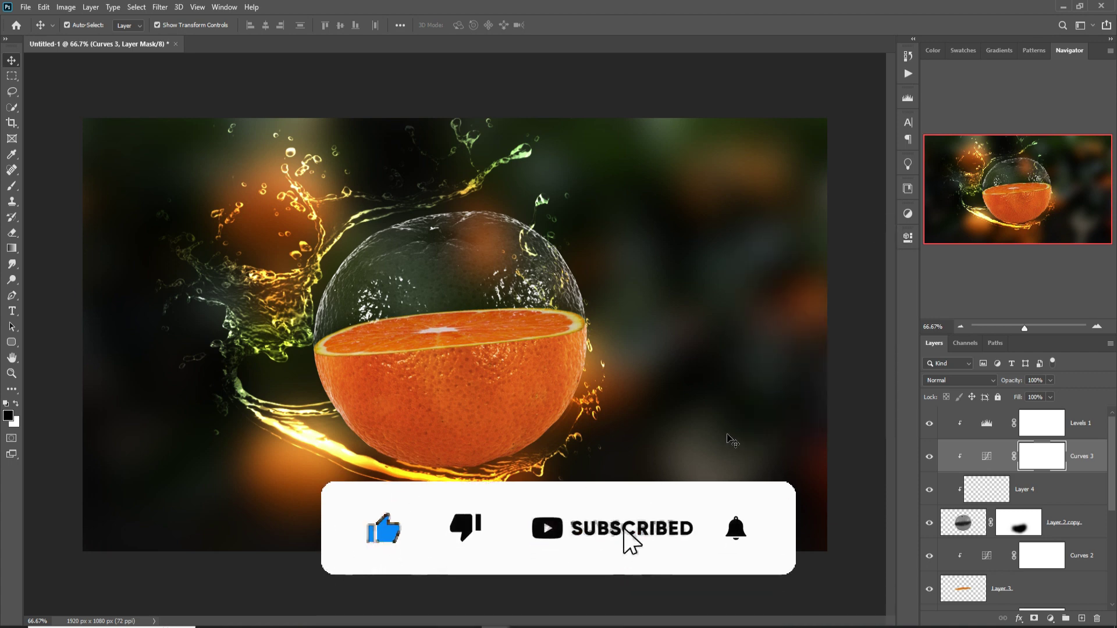